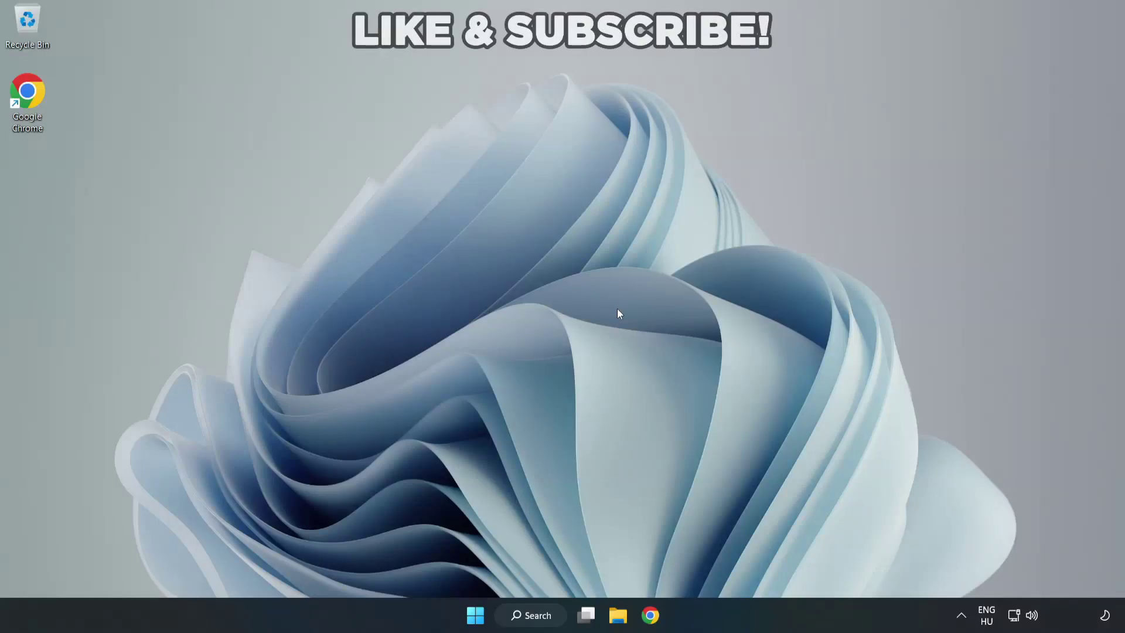
# Switch the audio output from CABLE Input to Speakers (High Definition Audio Device) in quick settings
pyautogui.click(1034, 618)
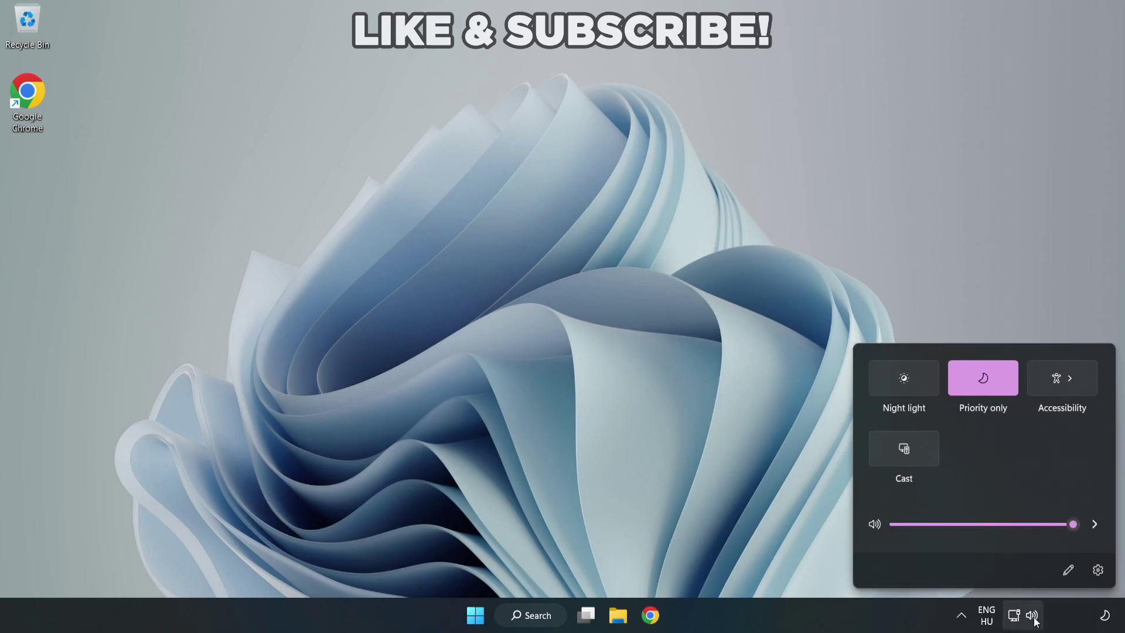
pyautogui.click(1093, 527)
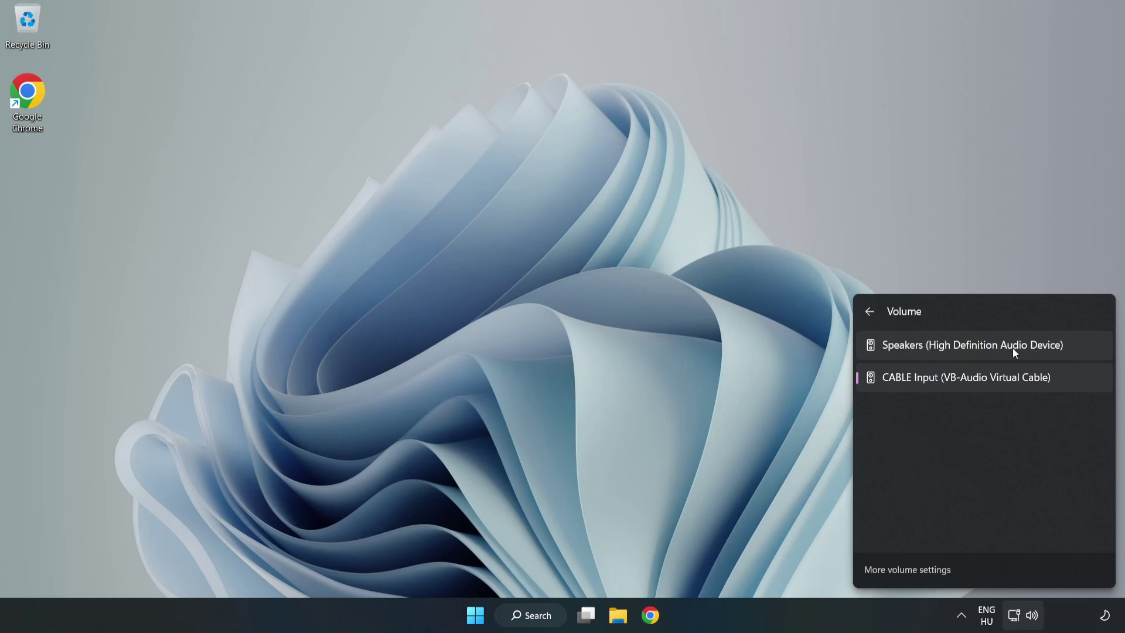
pyautogui.click(1085, 347)
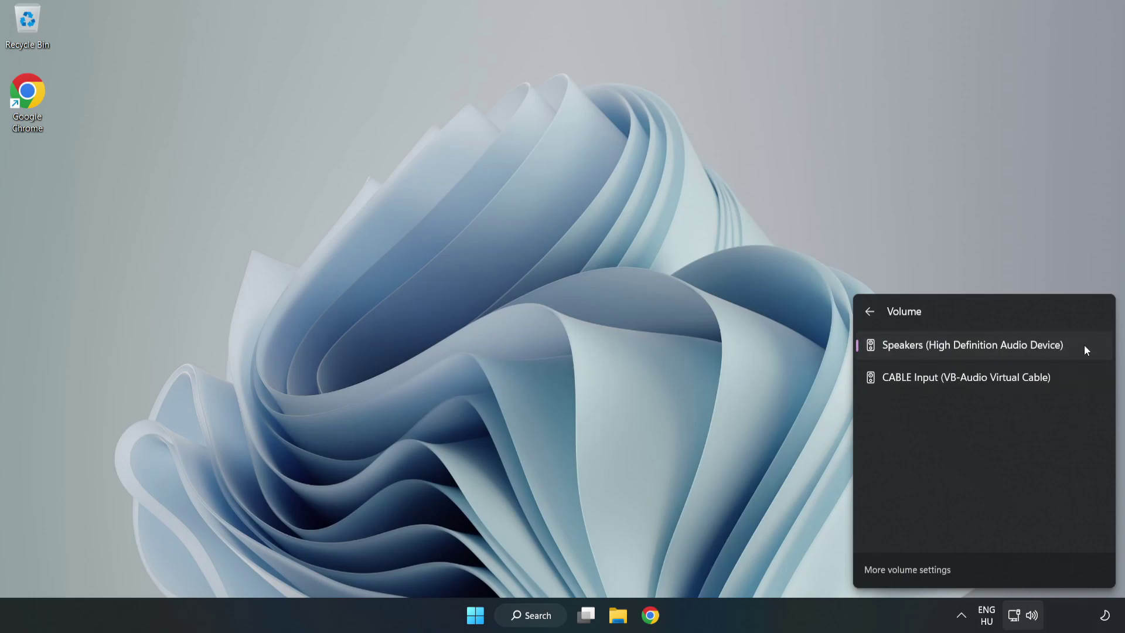
pyautogui.click(546, 301)
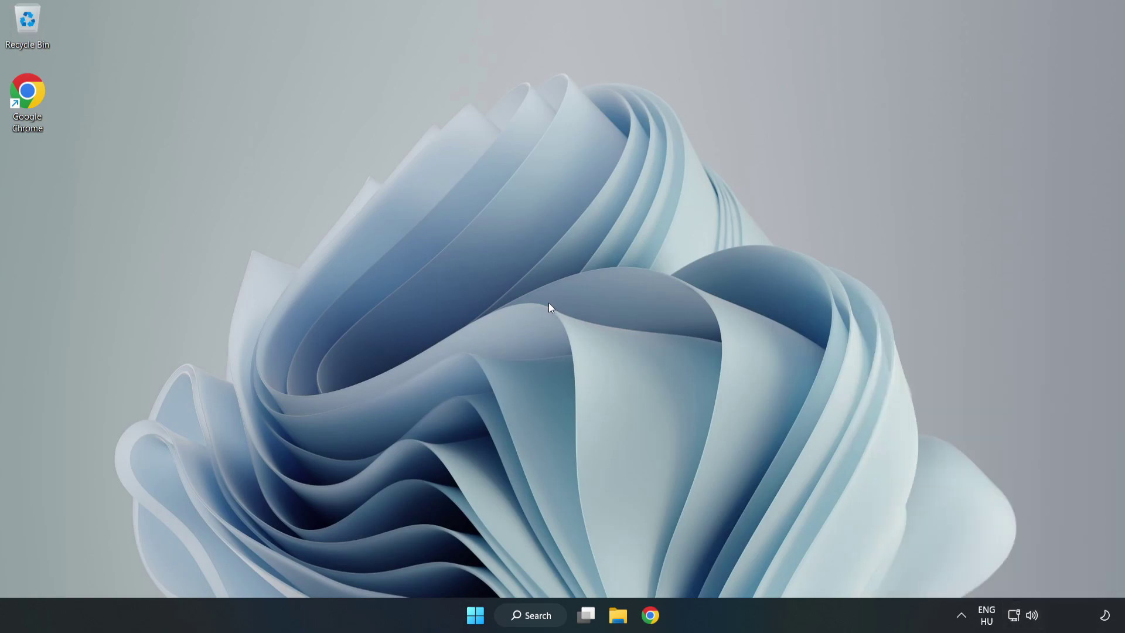
# Reset sound devices and app volumes to recommended defaults in the Volume mixer, then close Settings
pyautogui.rightClick(1034, 617)
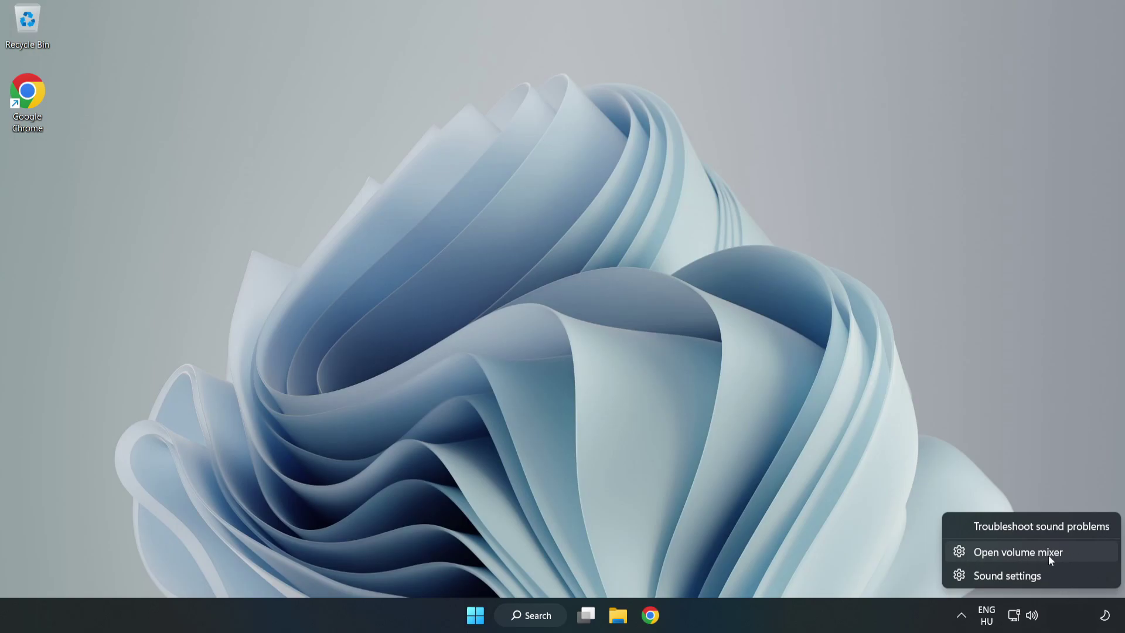
pyautogui.click(1081, 559)
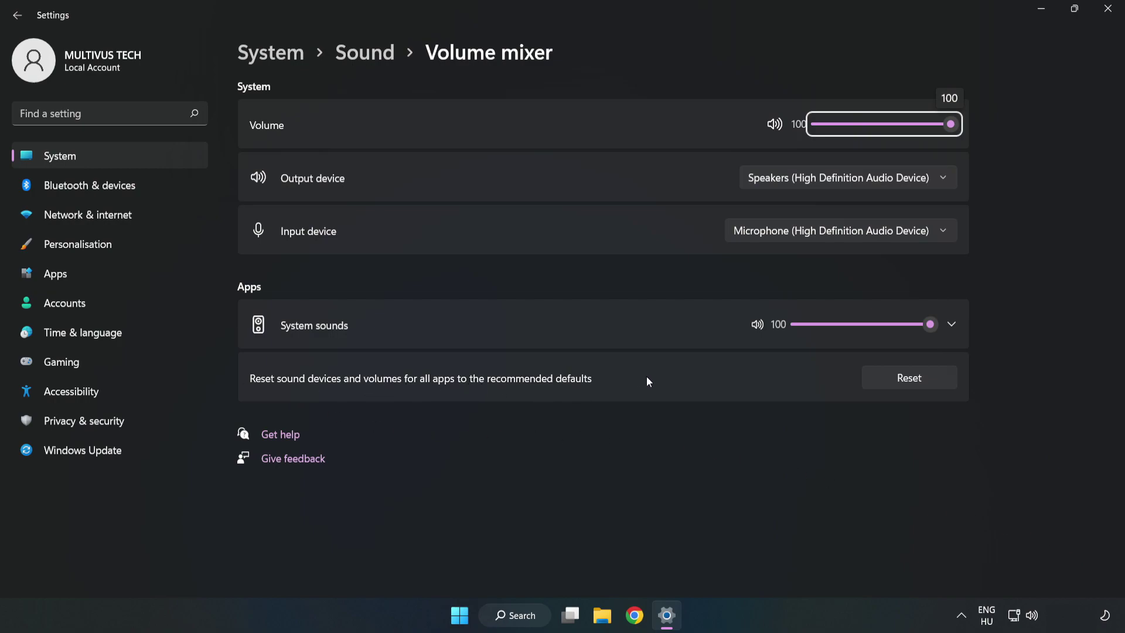
pyautogui.click(922, 385)
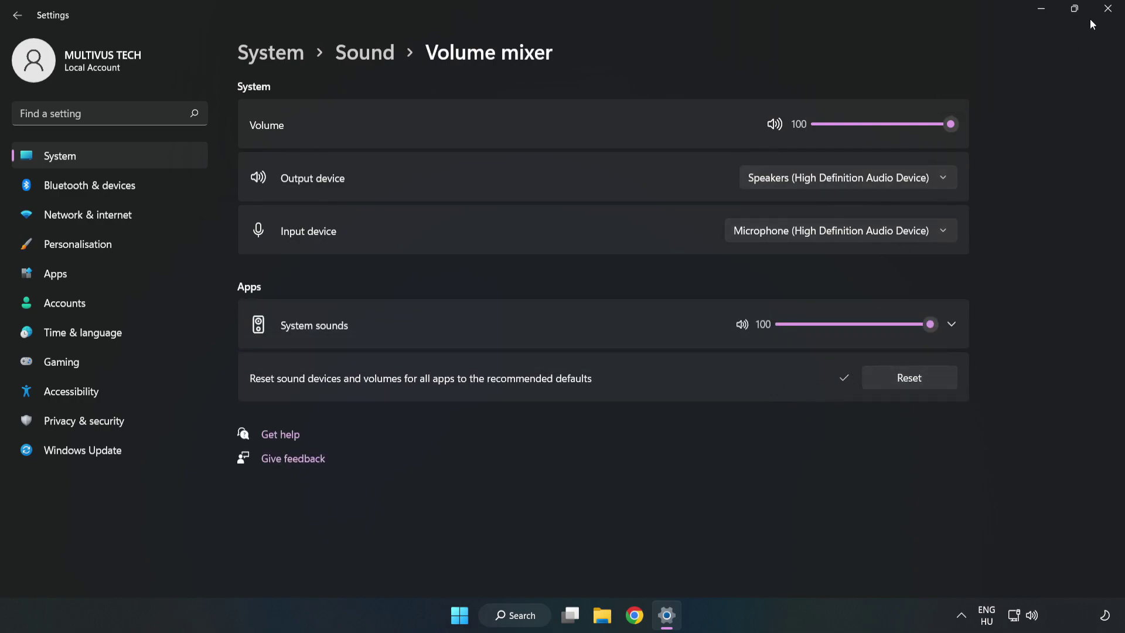
pyautogui.click(1107, 16)
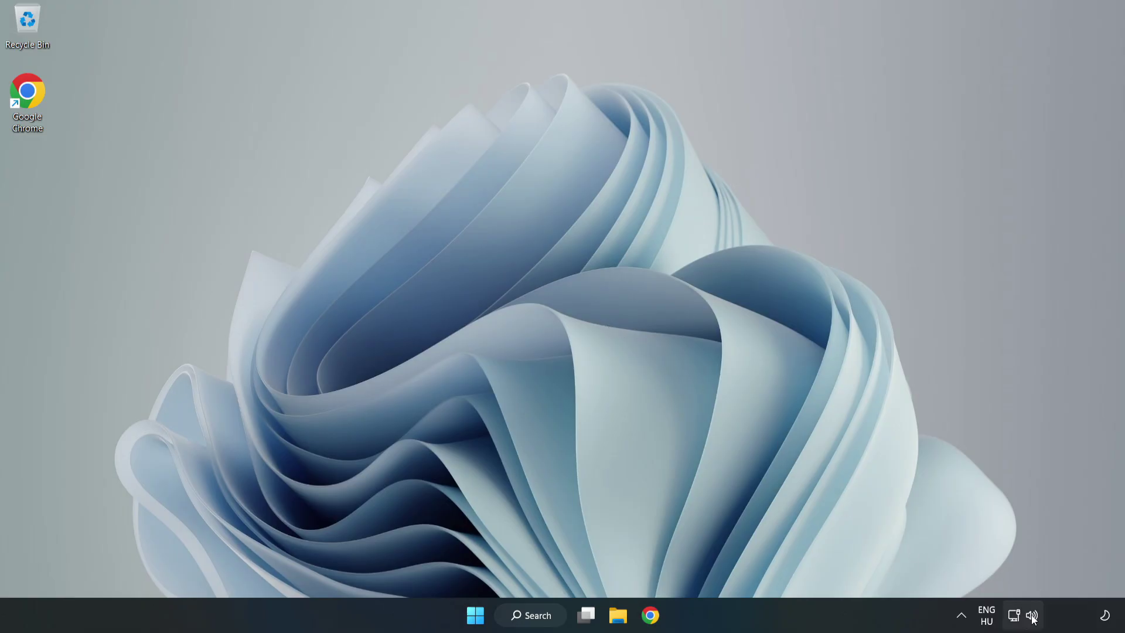
# Go to the System > Sound page and scroll down to its Advanced section
pyautogui.rightClick(1033, 617)
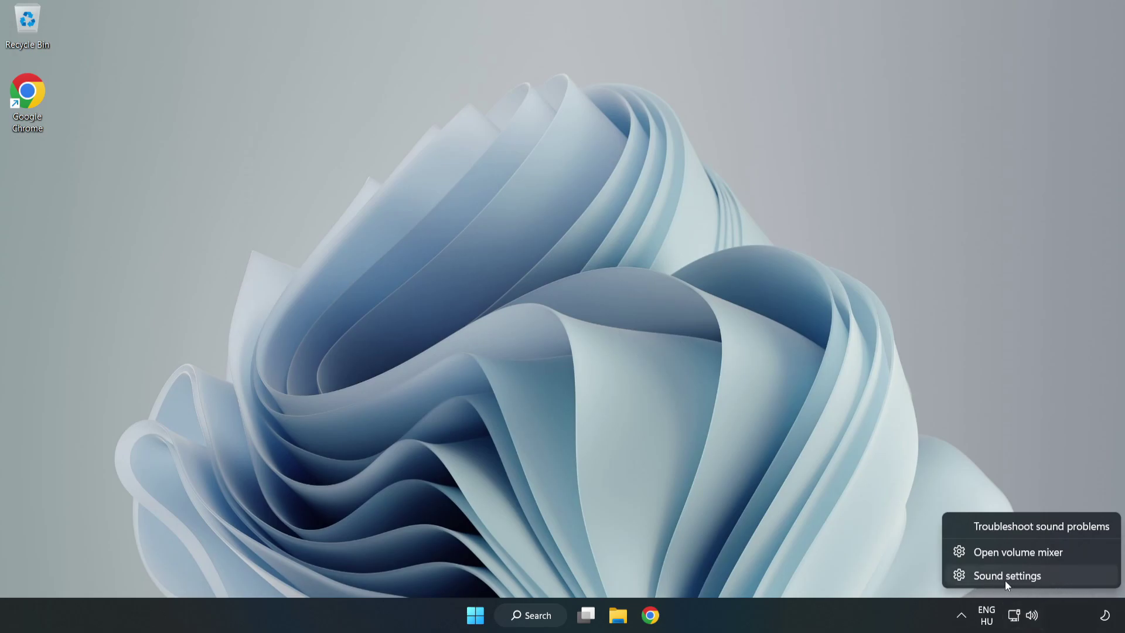
pyautogui.click(1048, 579)
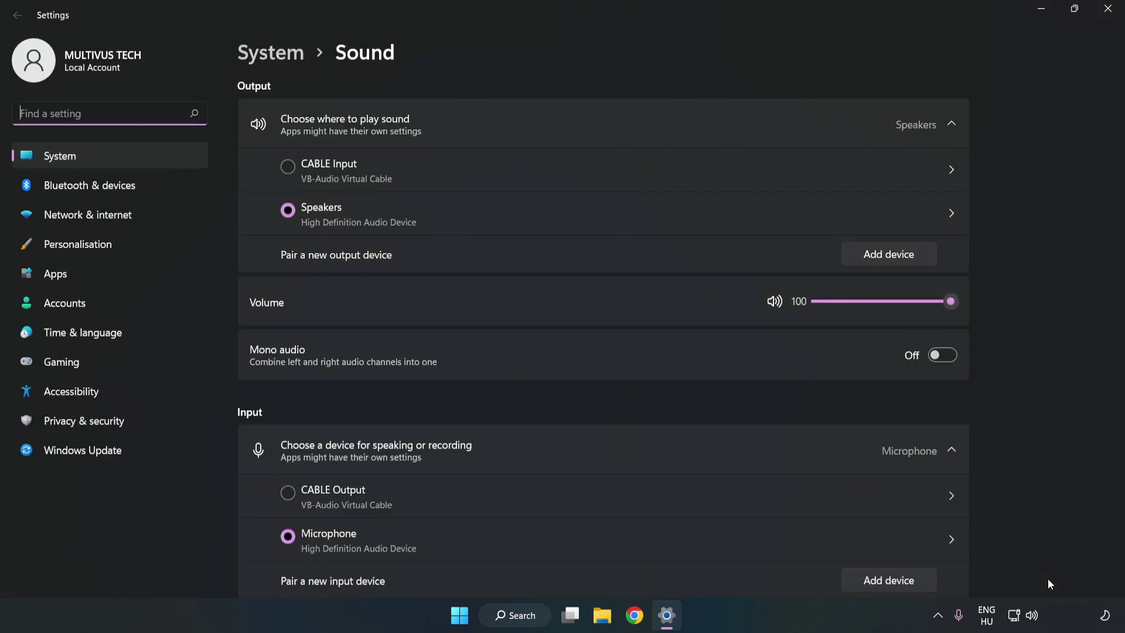
pyautogui.click(952, 303)
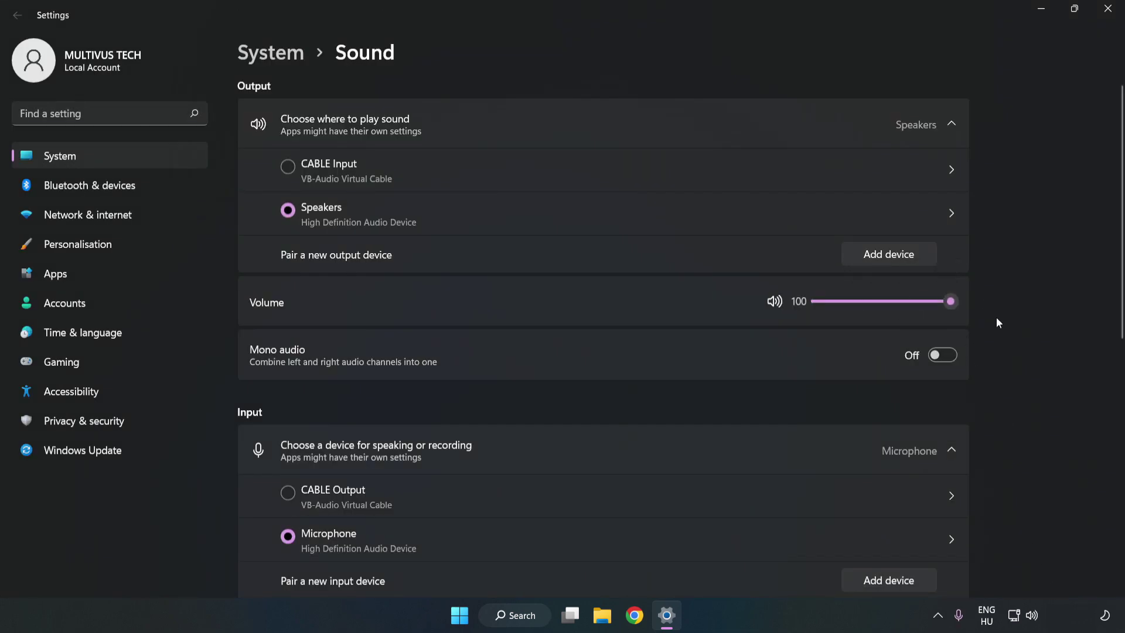
pyautogui.scroll(-6, 1096, 281)
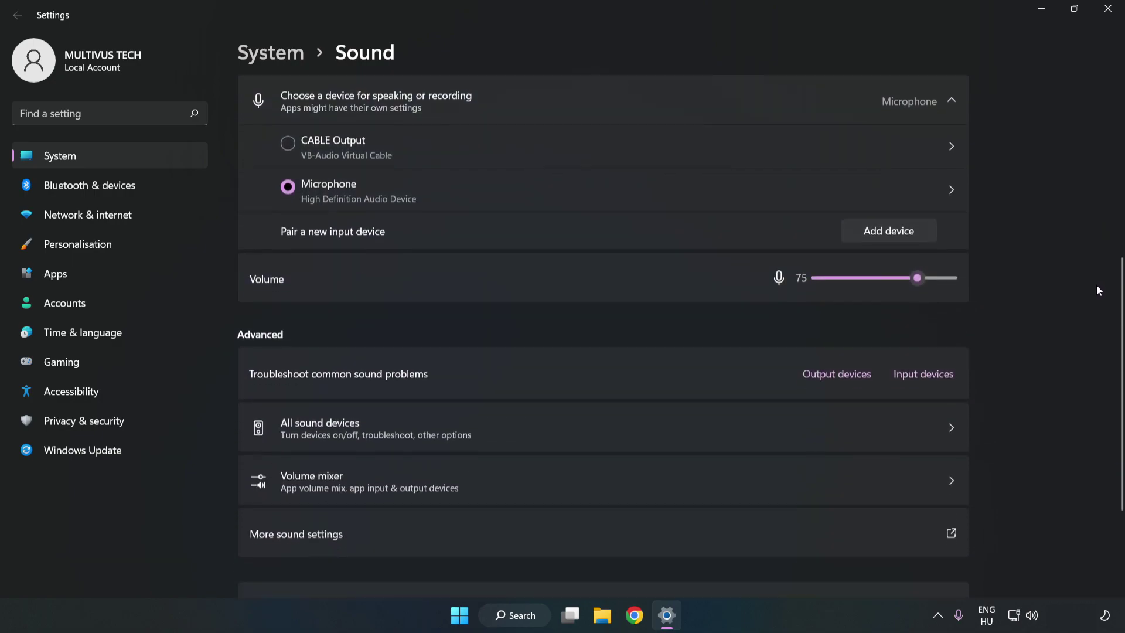
pyautogui.scroll(-1, 1096, 286)
pyautogui.scroll(-2, 1095, 288)
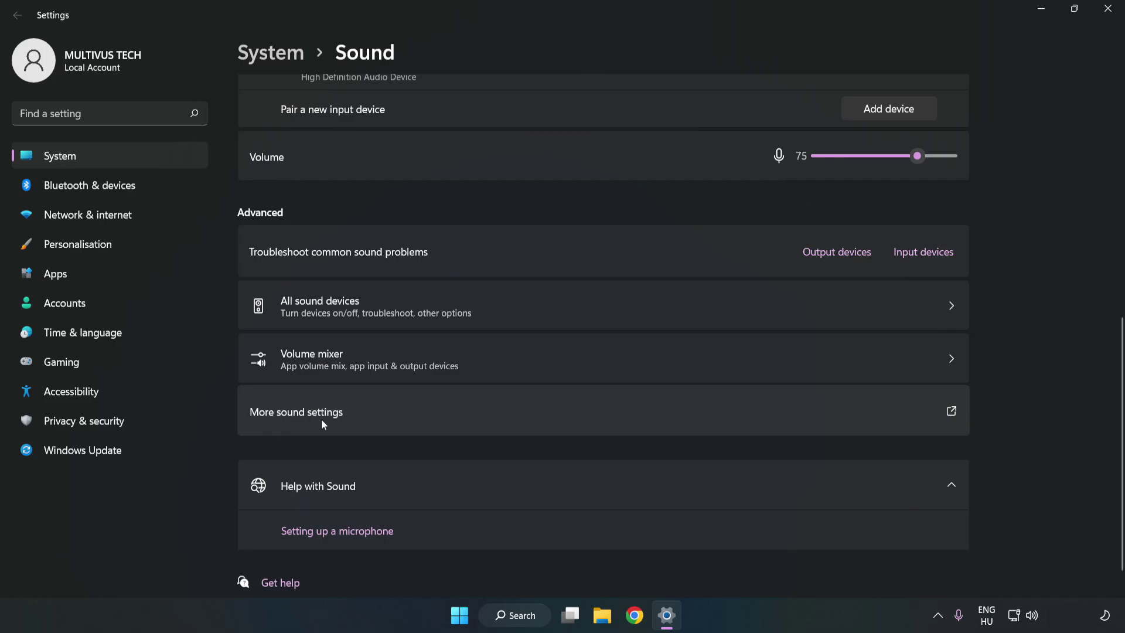
# Disable the CABLE Input playback device in the classic Sound dialog, leaving Speakers selected
pyautogui.click(490, 420)
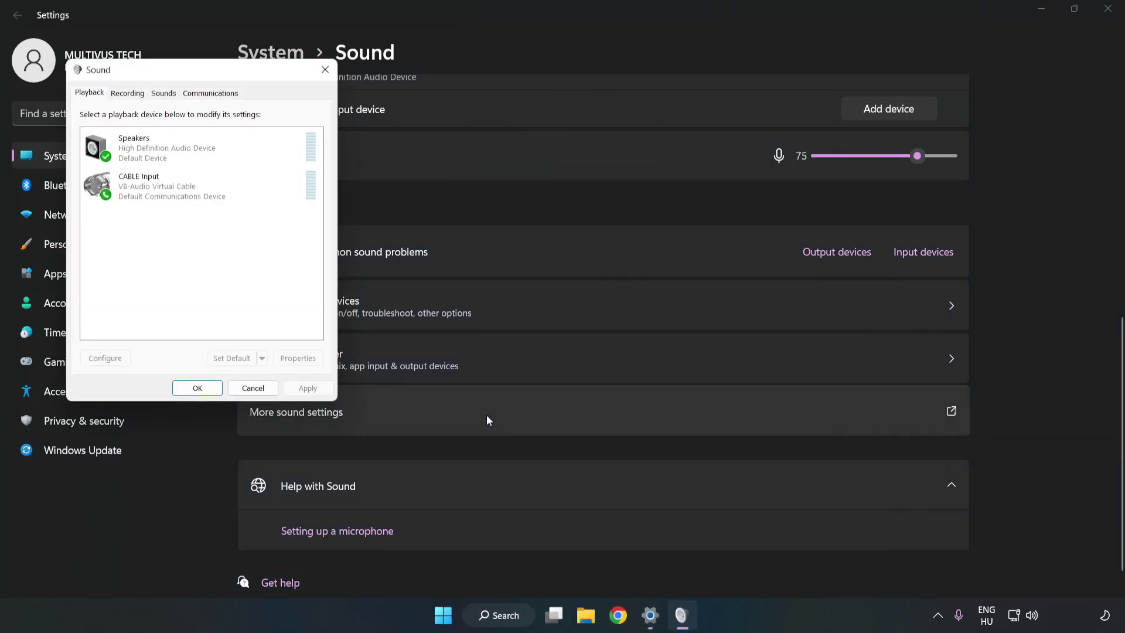
pyautogui.moveTo(238, 80); pyautogui.dragTo(582, 146)
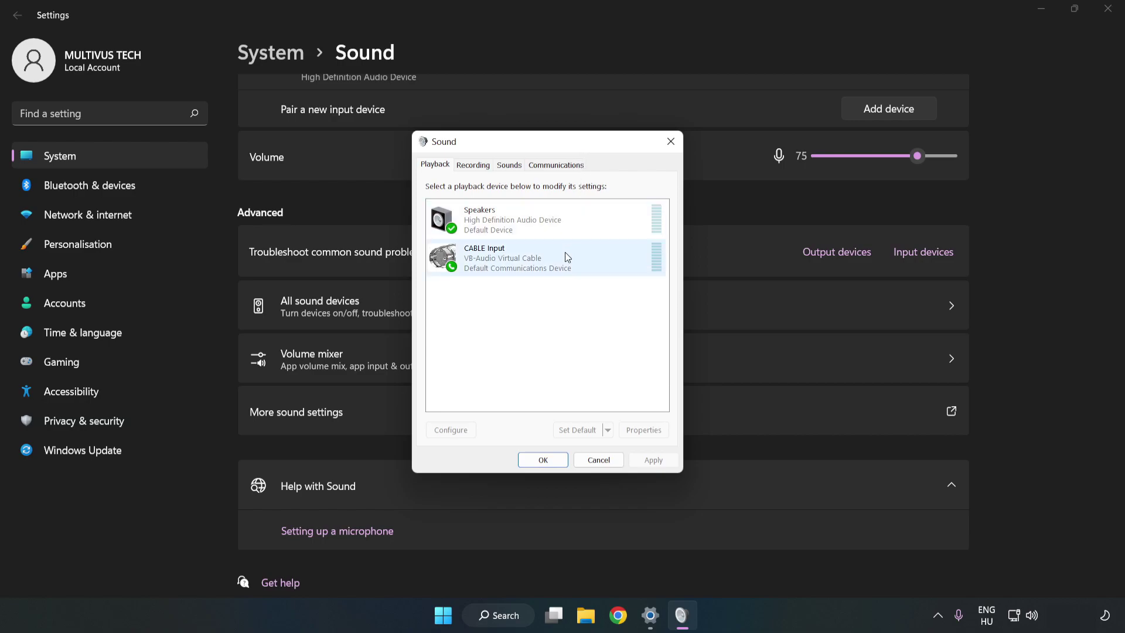
pyautogui.click(449, 258)
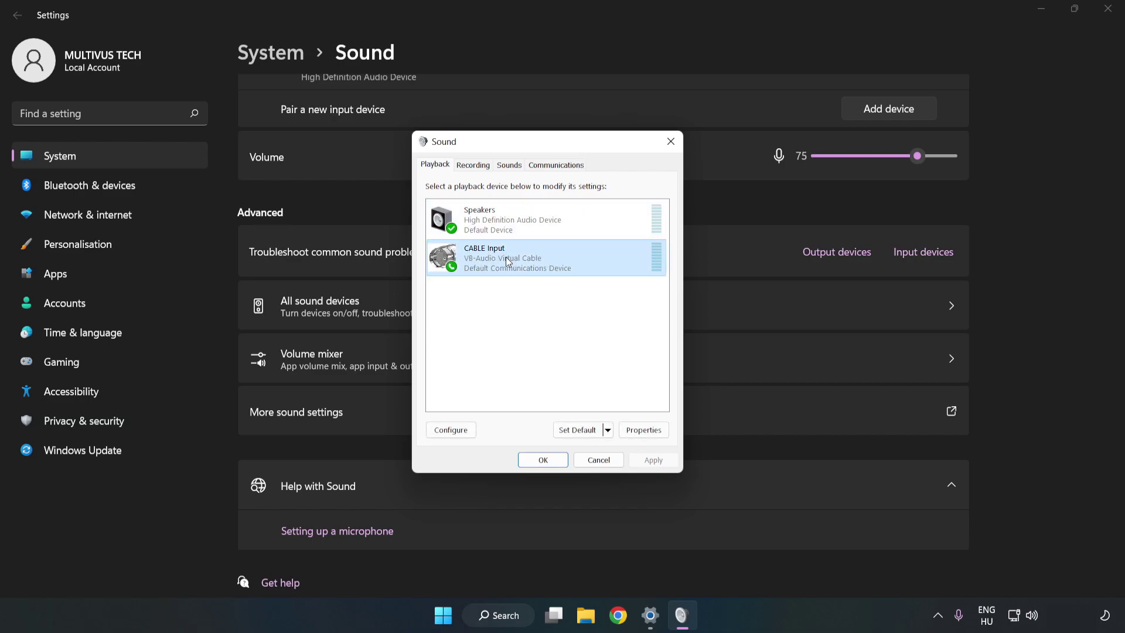
pyautogui.rightClick(563, 258)
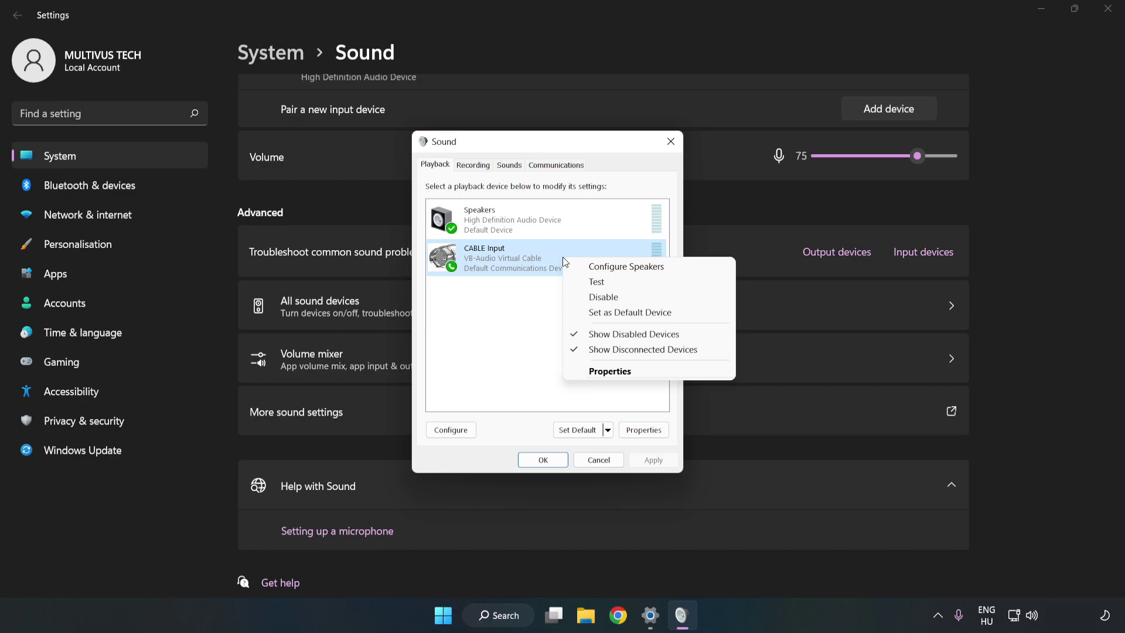
pyautogui.click(630, 305)
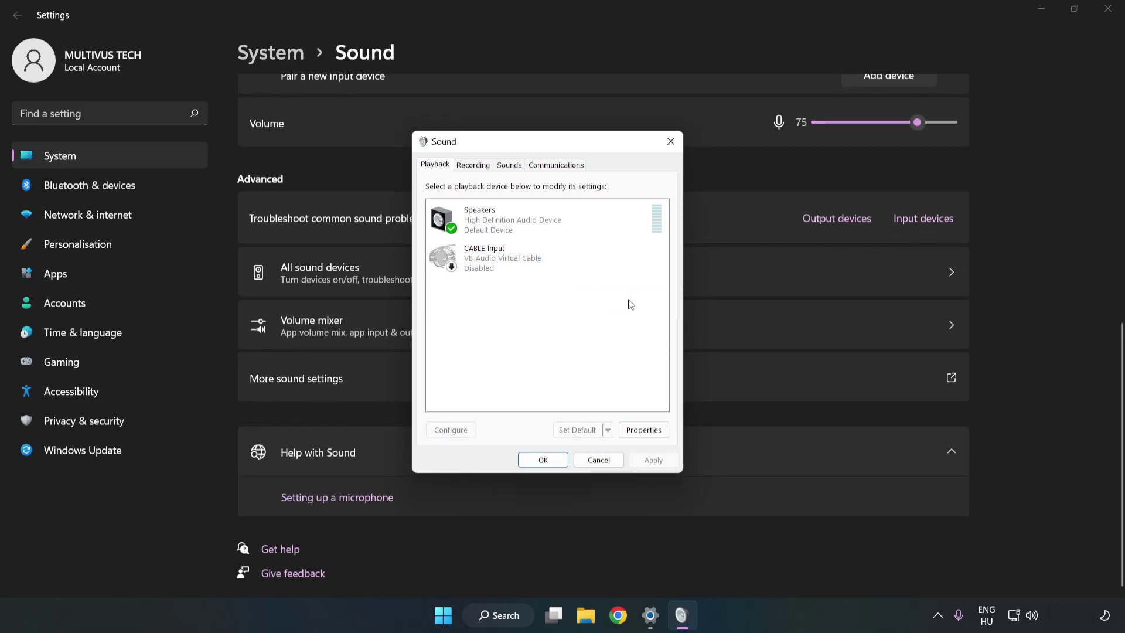
pyautogui.click(486, 234)
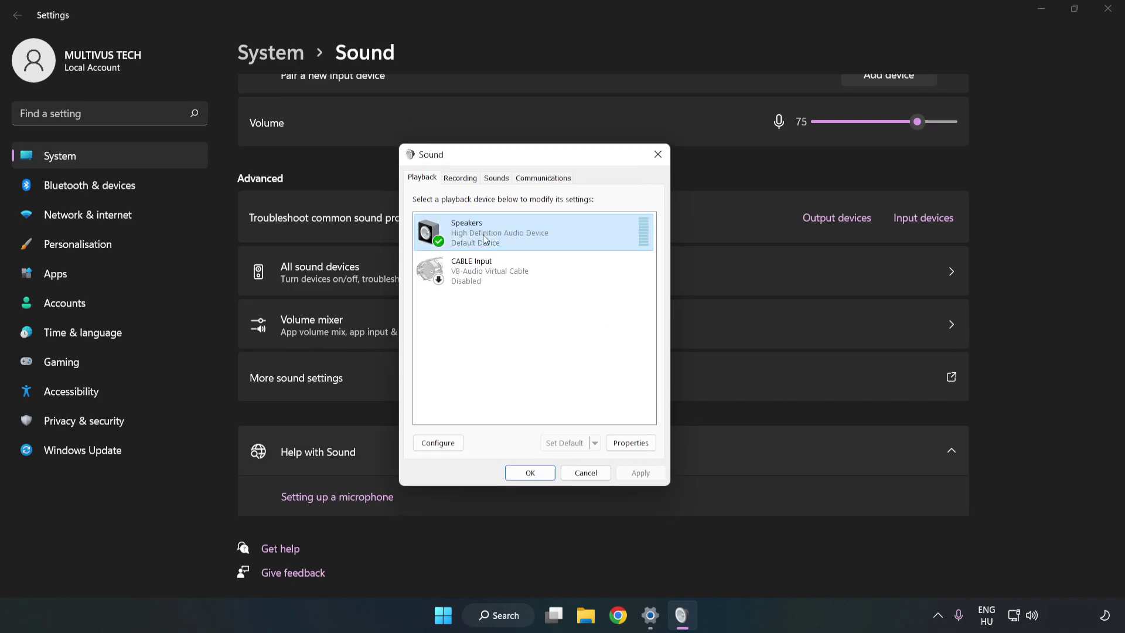
# Configure the Speakers as 7.1 Surround with all optional and full-range speakers enabled
pyautogui.rightClick(574, 231)
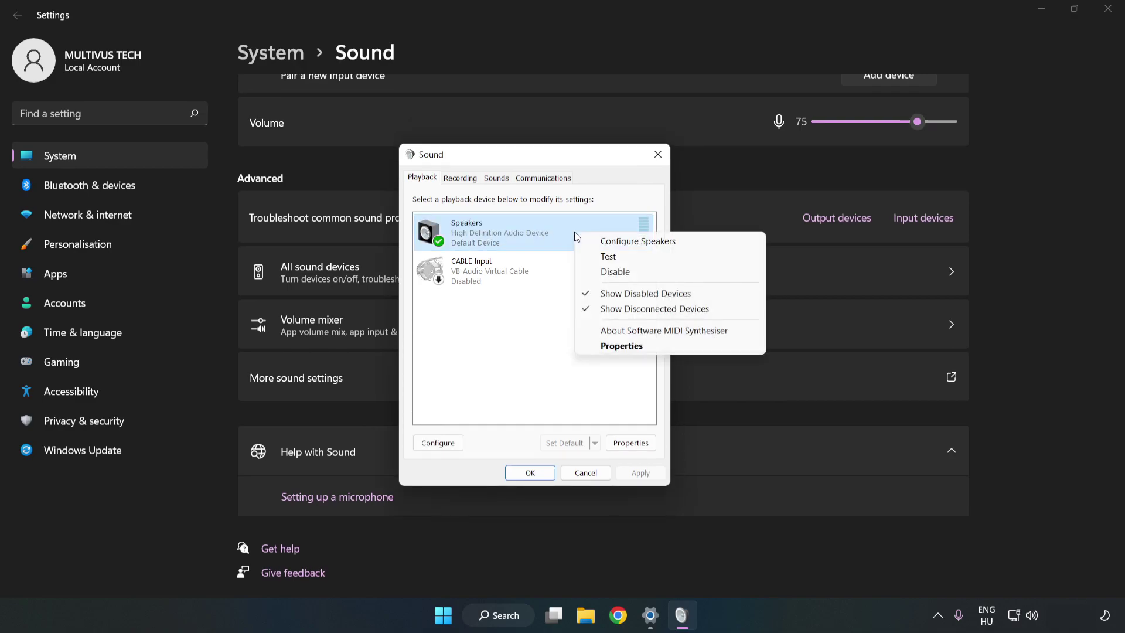
pyautogui.click(640, 242)
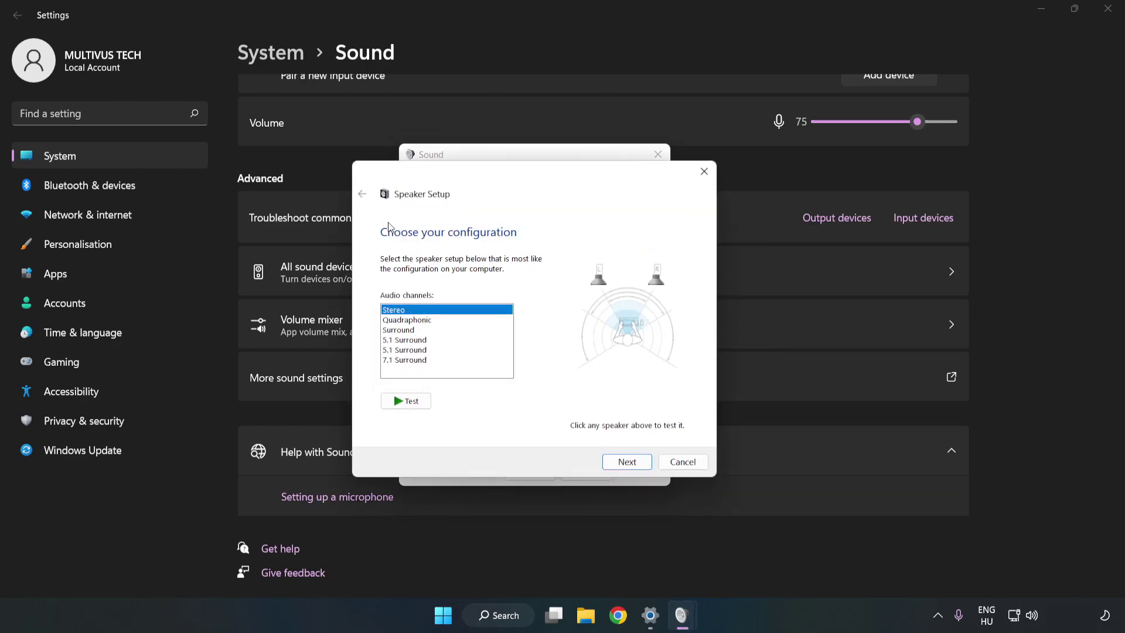
pyautogui.click(418, 321)
pyautogui.click(414, 361)
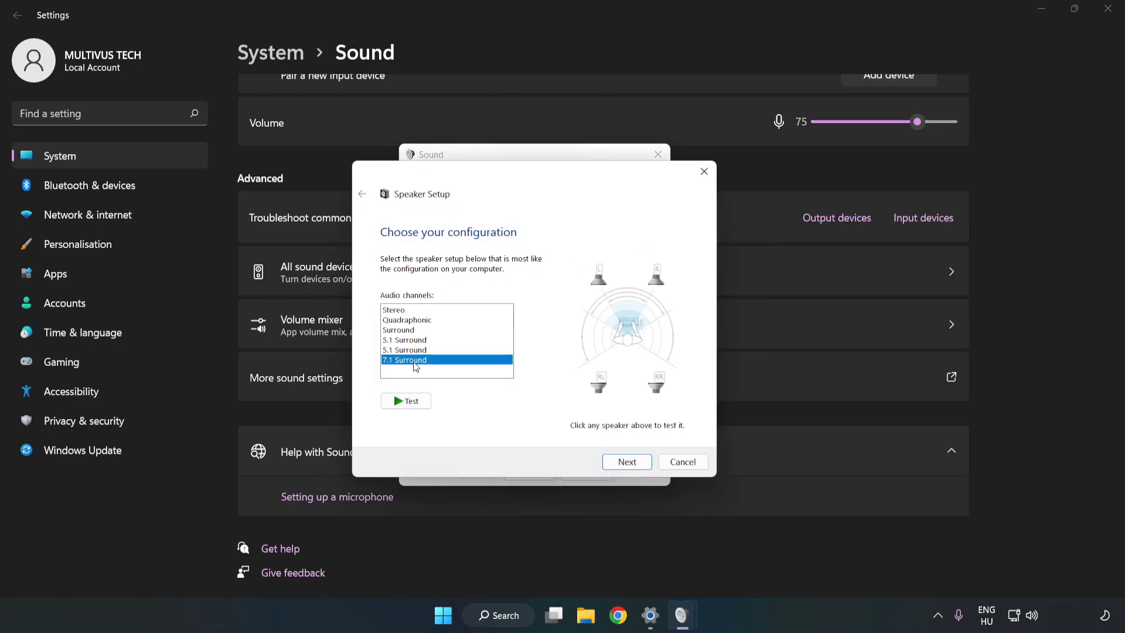
pyautogui.click(627, 463)
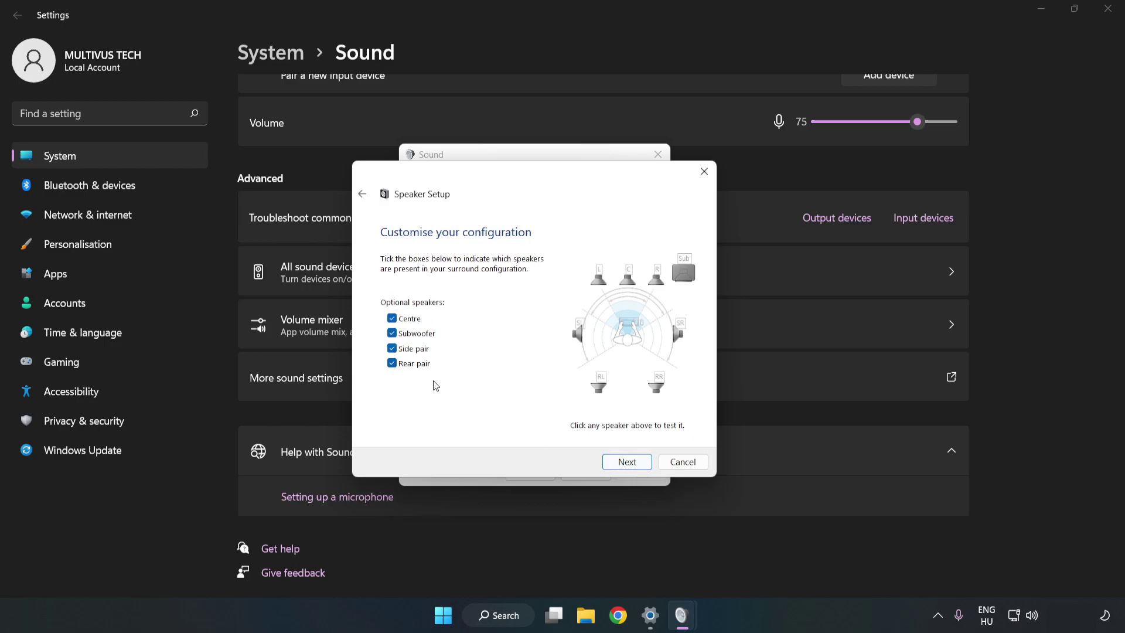
pyautogui.click(623, 462)
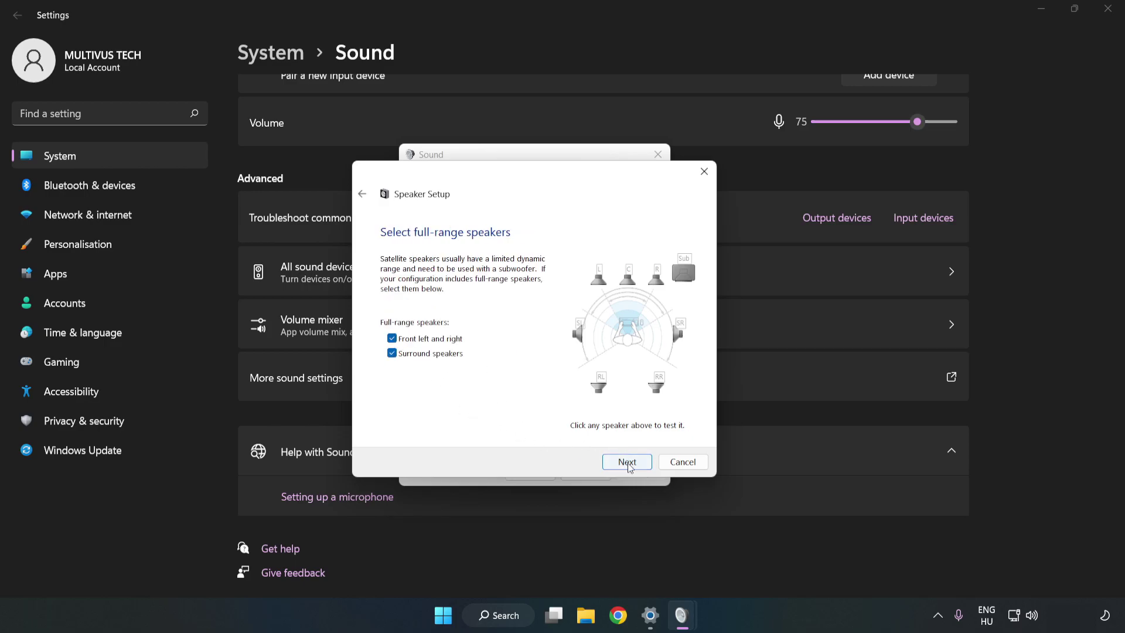
pyautogui.click(627, 463)
pyautogui.click(627, 464)
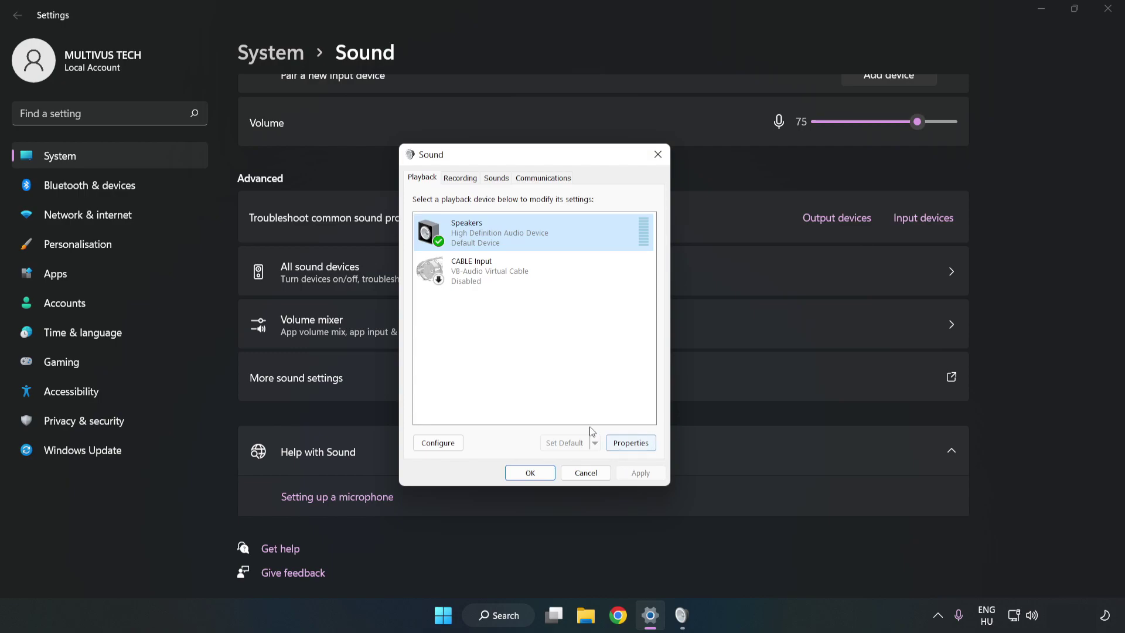
# In Speakers Properties, tick Disable all enhancements on the Enhancements tab
pyautogui.click(638, 448)
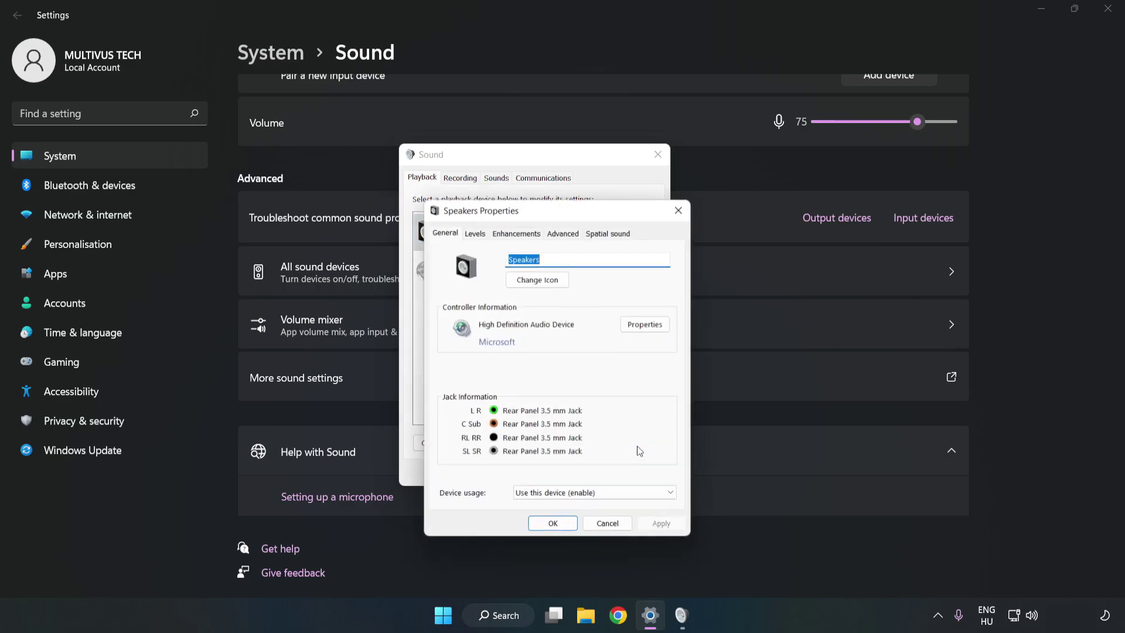
pyautogui.moveTo(557, 216); pyautogui.dragTo(535, 164)
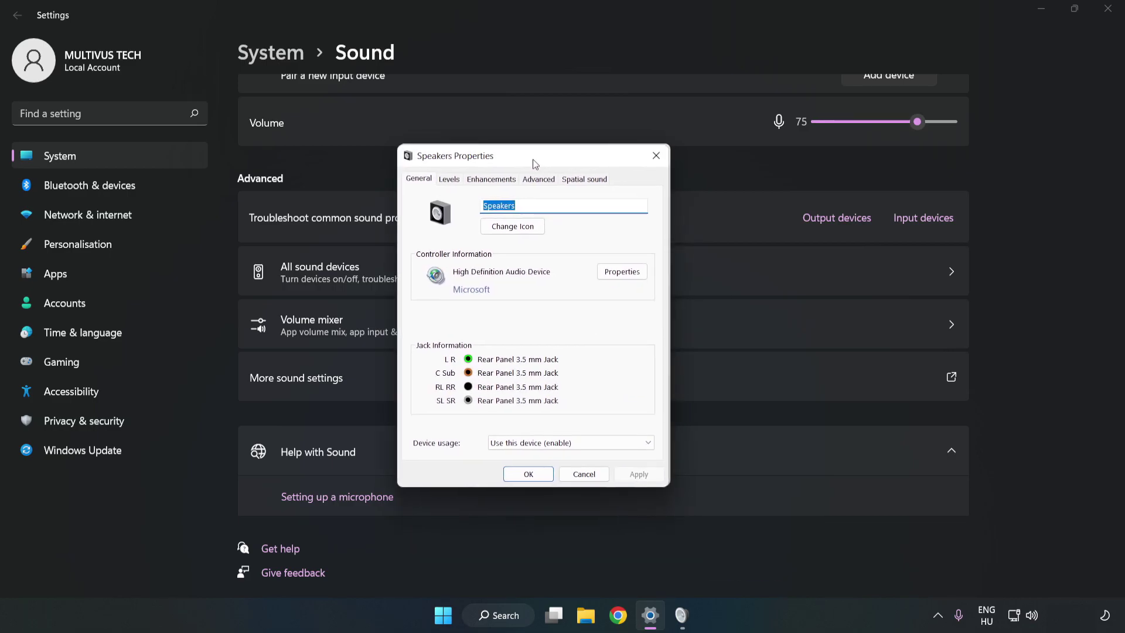
pyautogui.click(491, 179)
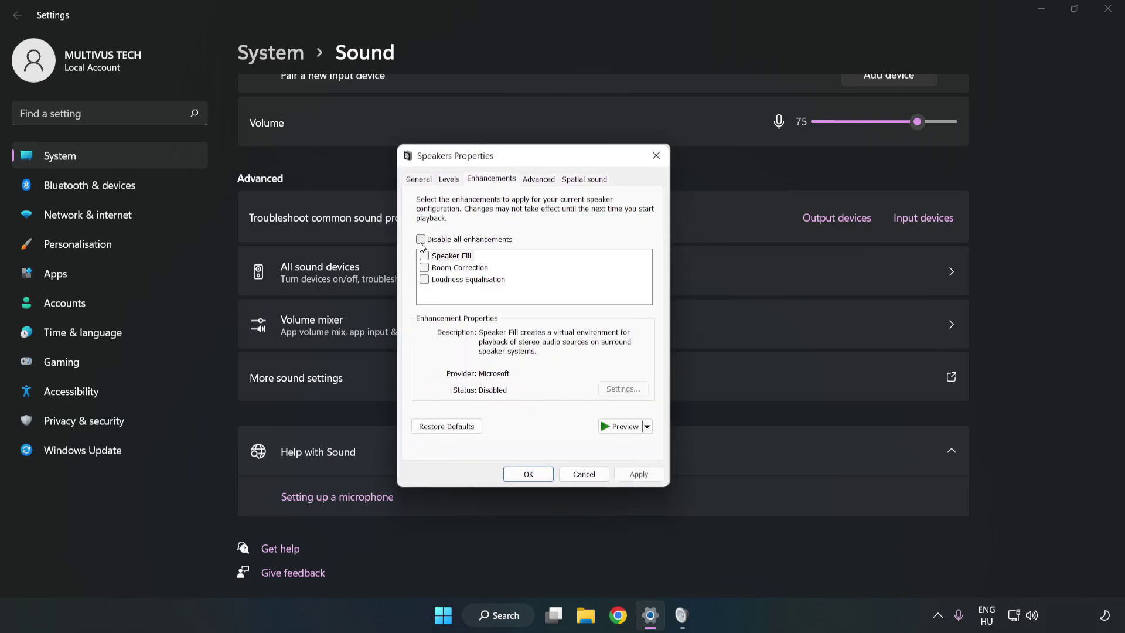
pyautogui.click(421, 240)
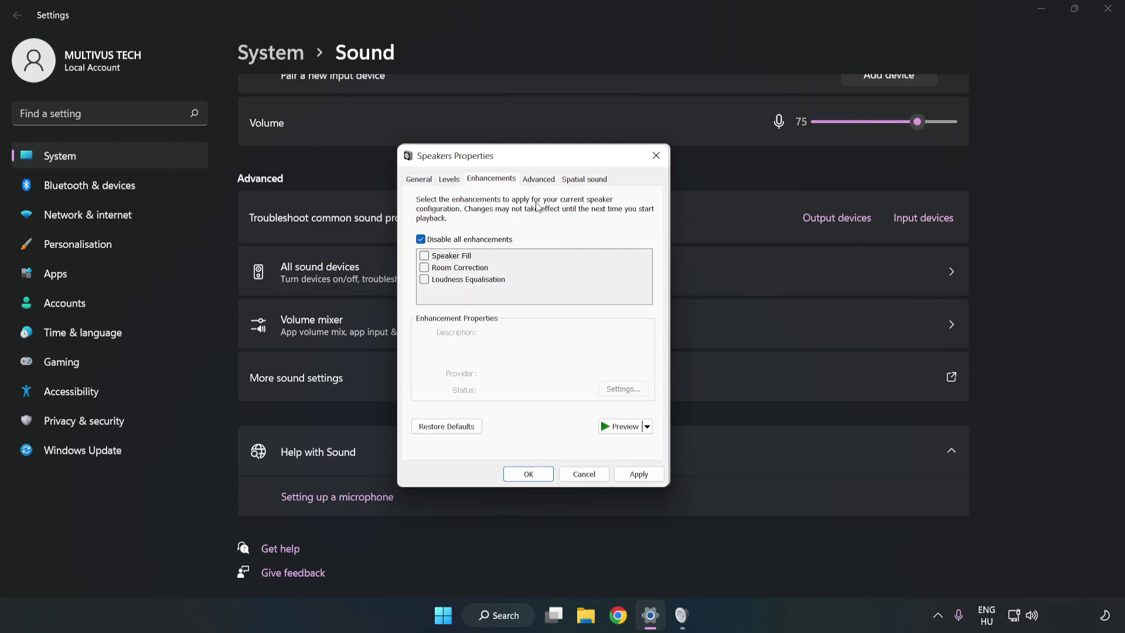
# Keep 16 bit, 48000 Hz (DVD Quality) as the default format, apply it, and close both Sound dialogs
pyautogui.click(540, 181)
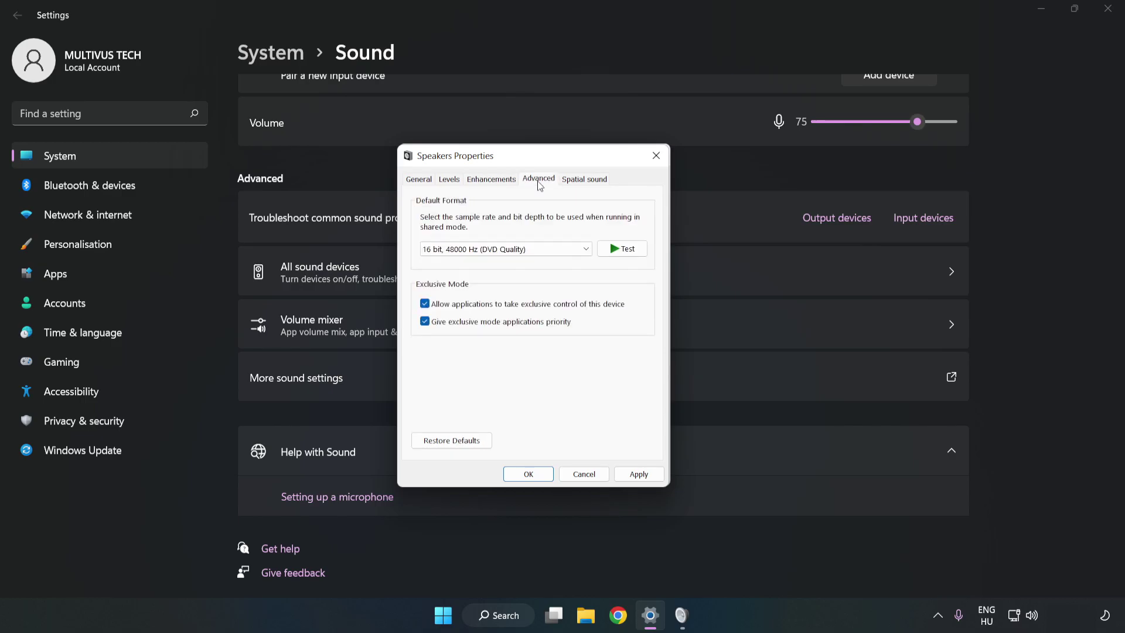
pyautogui.click(540, 250)
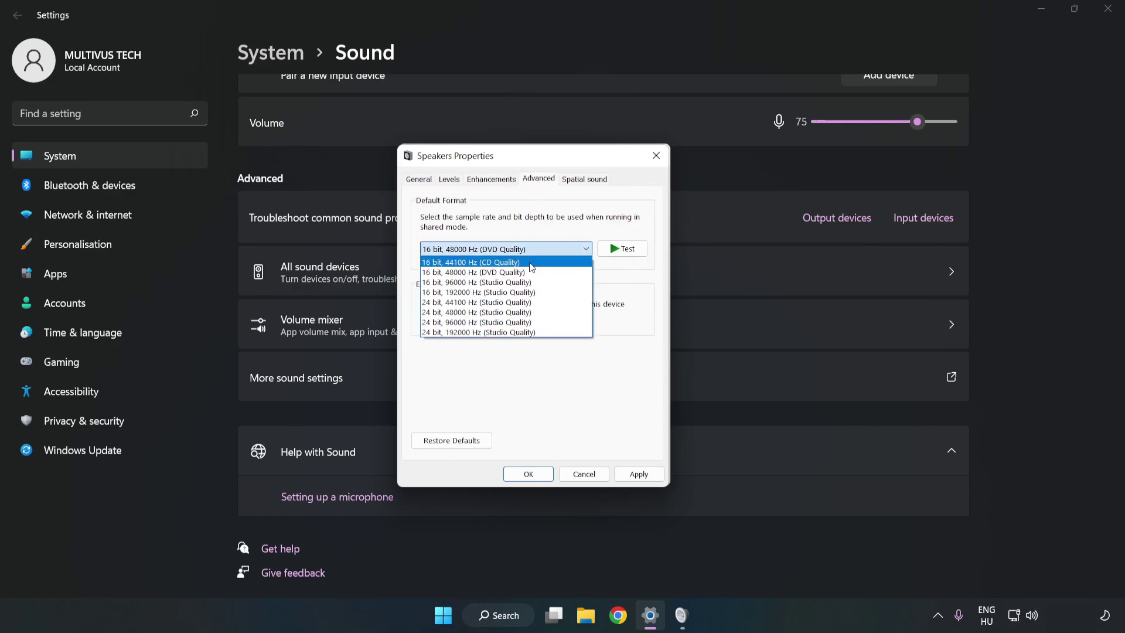
pyautogui.click(525, 272)
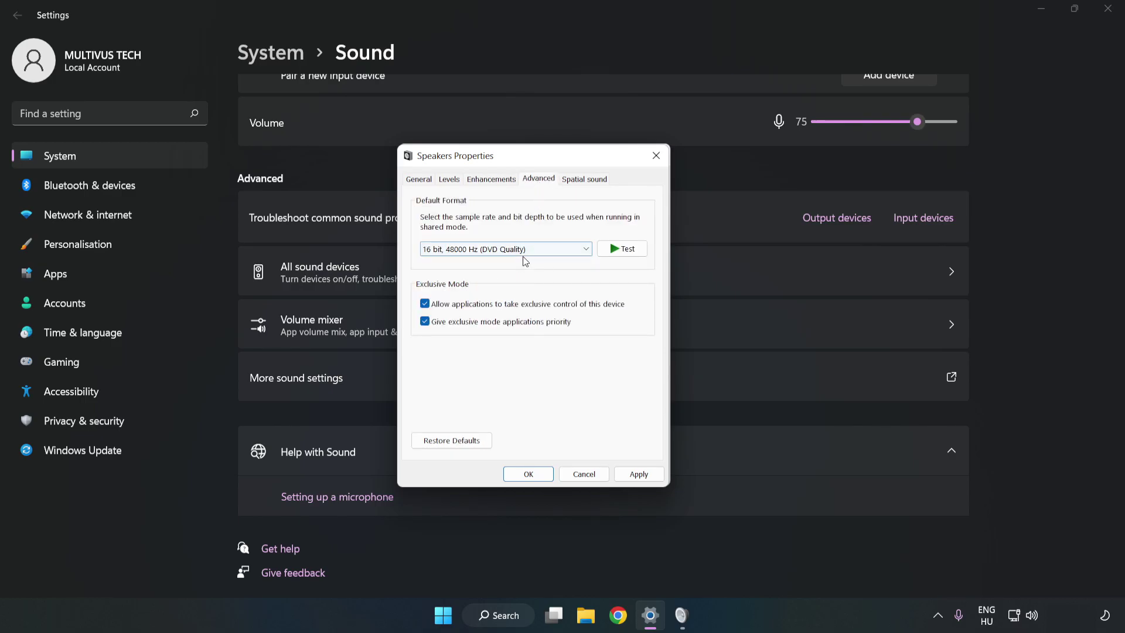
pyautogui.click(641, 476)
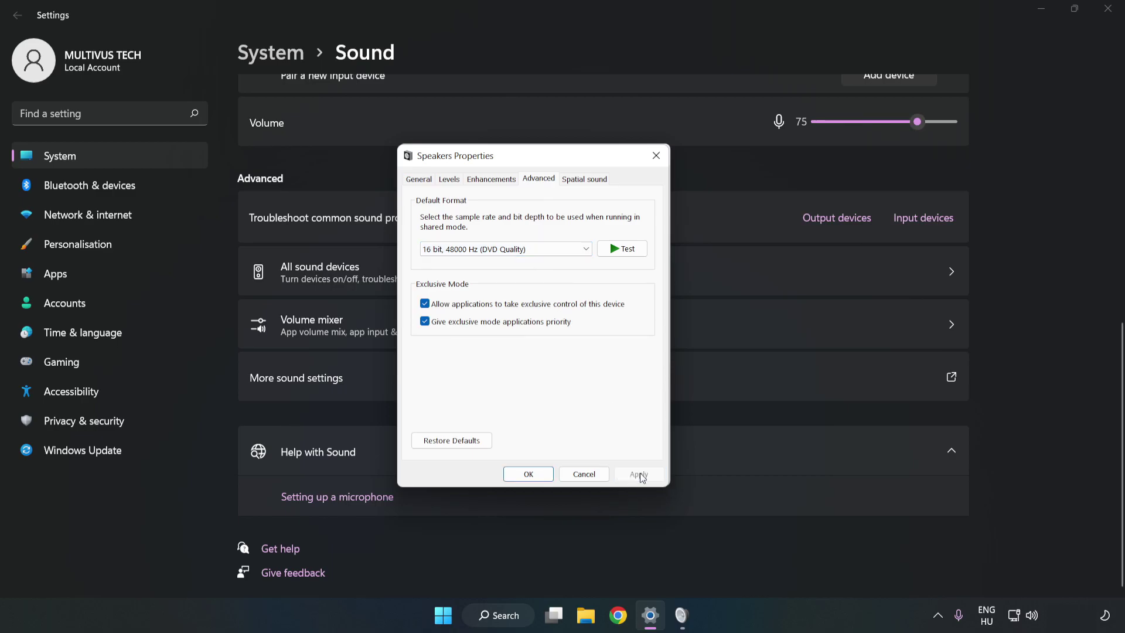
pyautogui.click(529, 473)
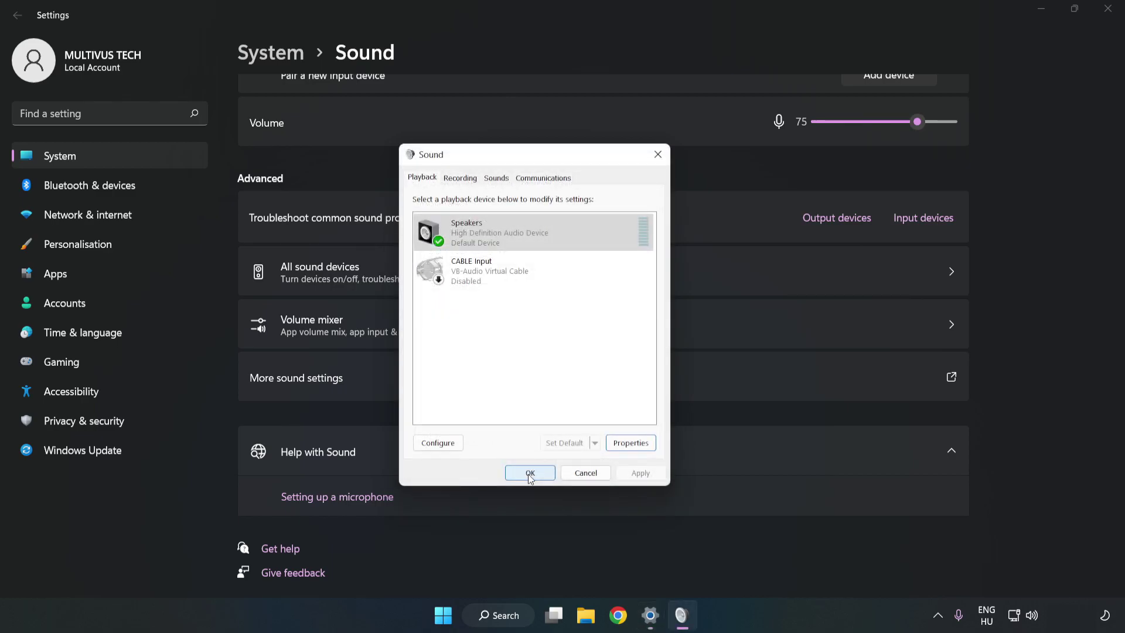
pyautogui.click(528, 472)
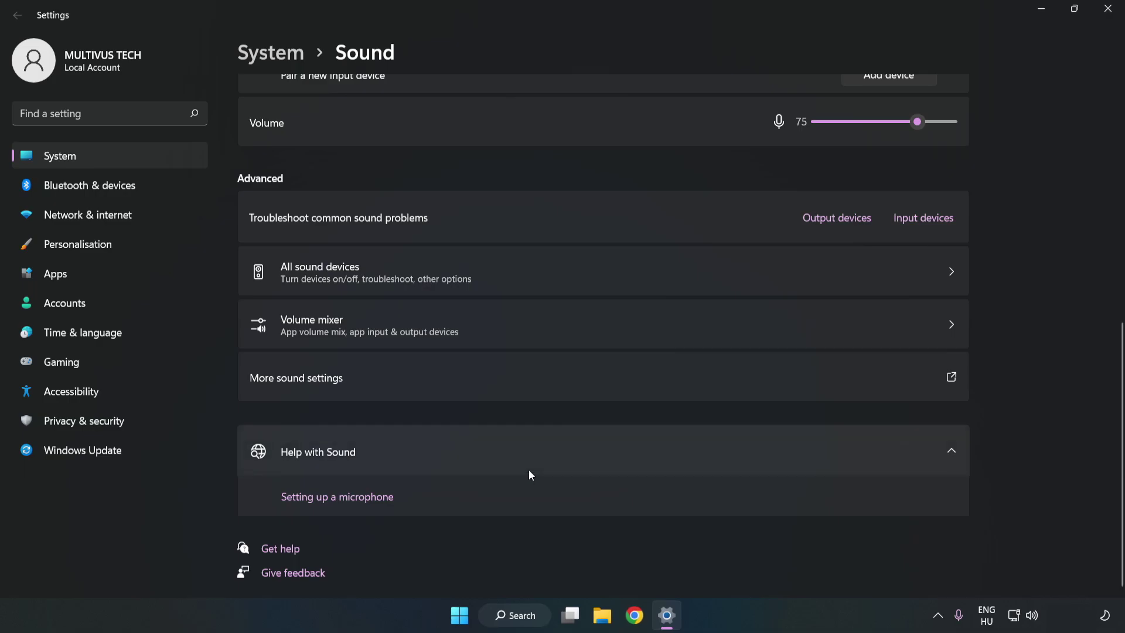
# Close Settings and bring up the Start menu power options to restart Windows
pyautogui.click(1101, 16)
pyautogui.click(475, 614)
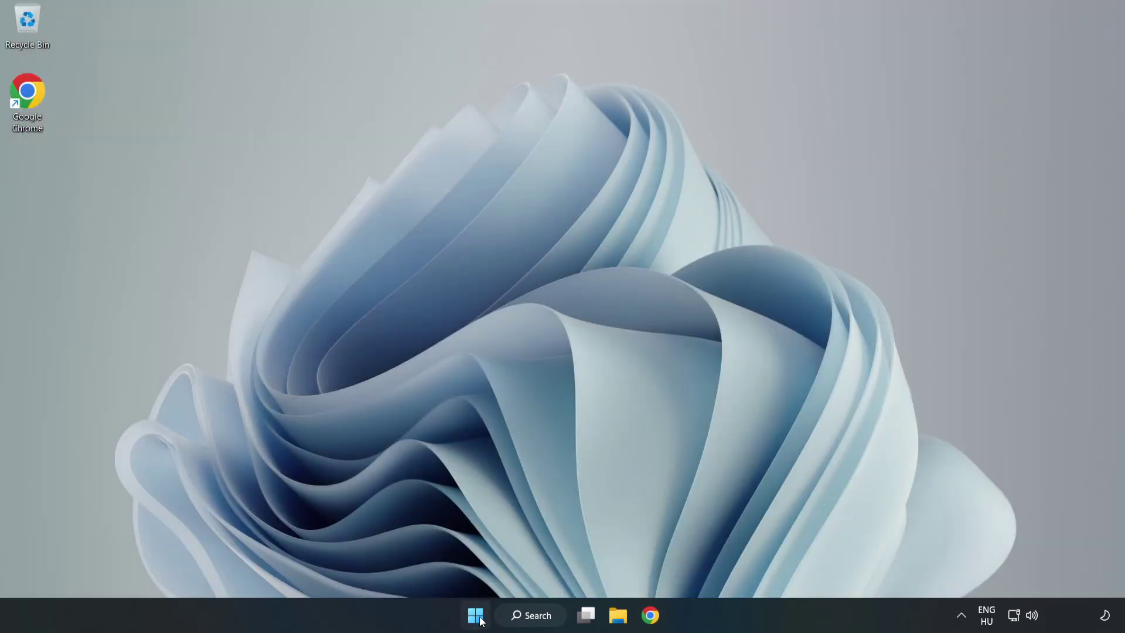
pyautogui.click(750, 567)
# Search for 'device magager' and launch Device Manager from the best match
pyautogui.click(551, 616)
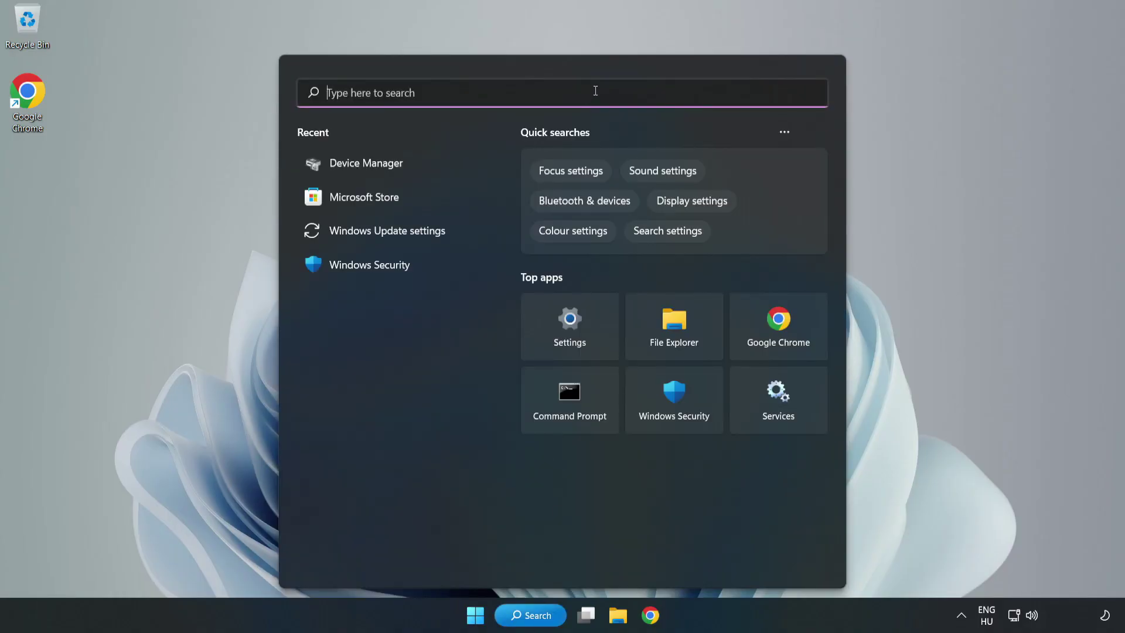
pyautogui.write('device mag')
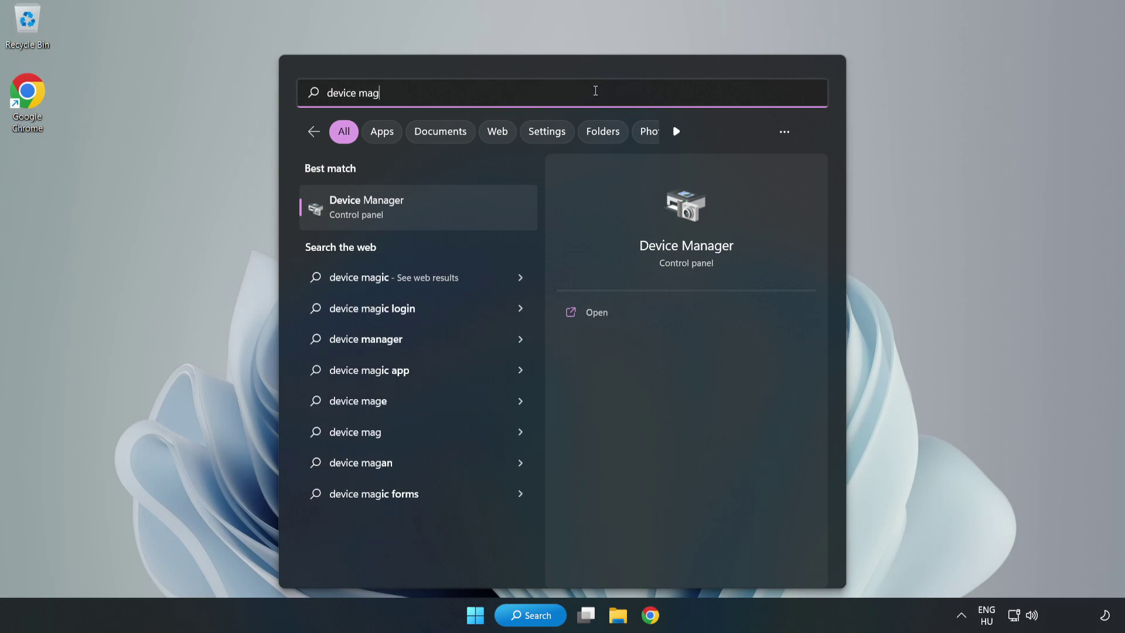
pyautogui.press('BackSpace')
pyautogui.write('nager')
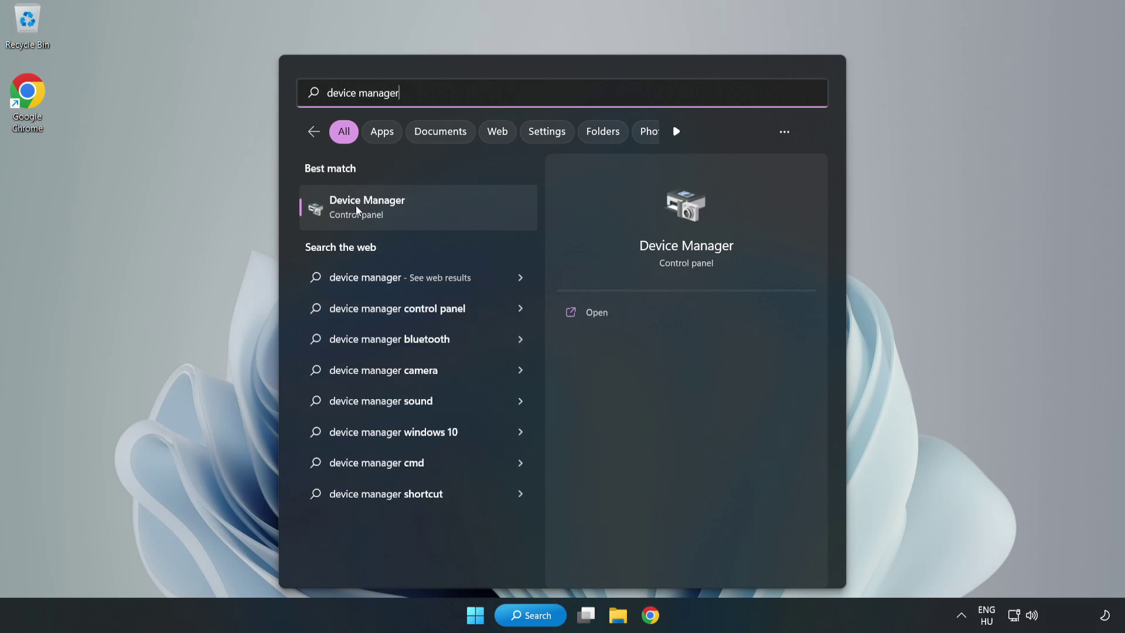
pyautogui.click(437, 211)
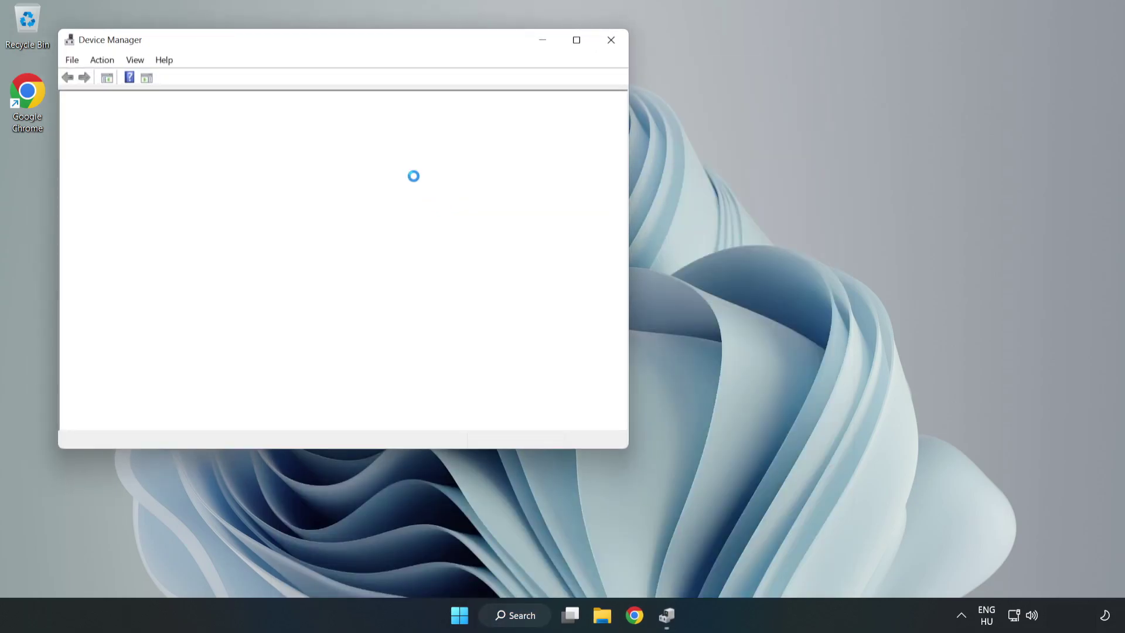
# Expand Sound, video and game controllers and bring up the context menu for High Definition Audio Device
pyautogui.moveTo(303, 42); pyautogui.dragTo(510, 90)
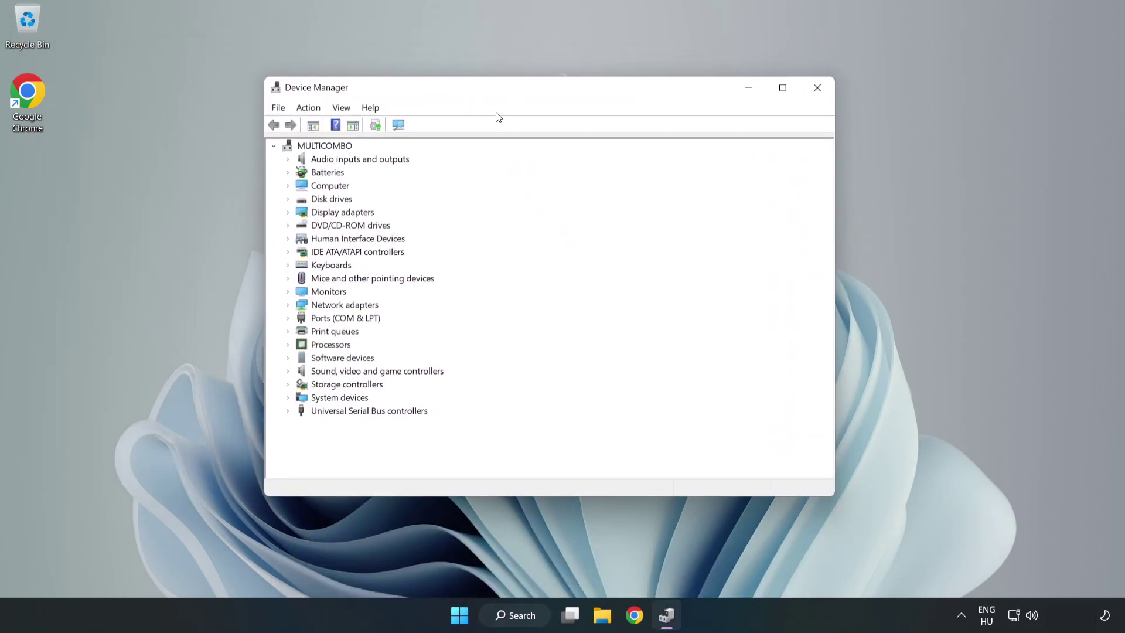
pyautogui.click(312, 375)
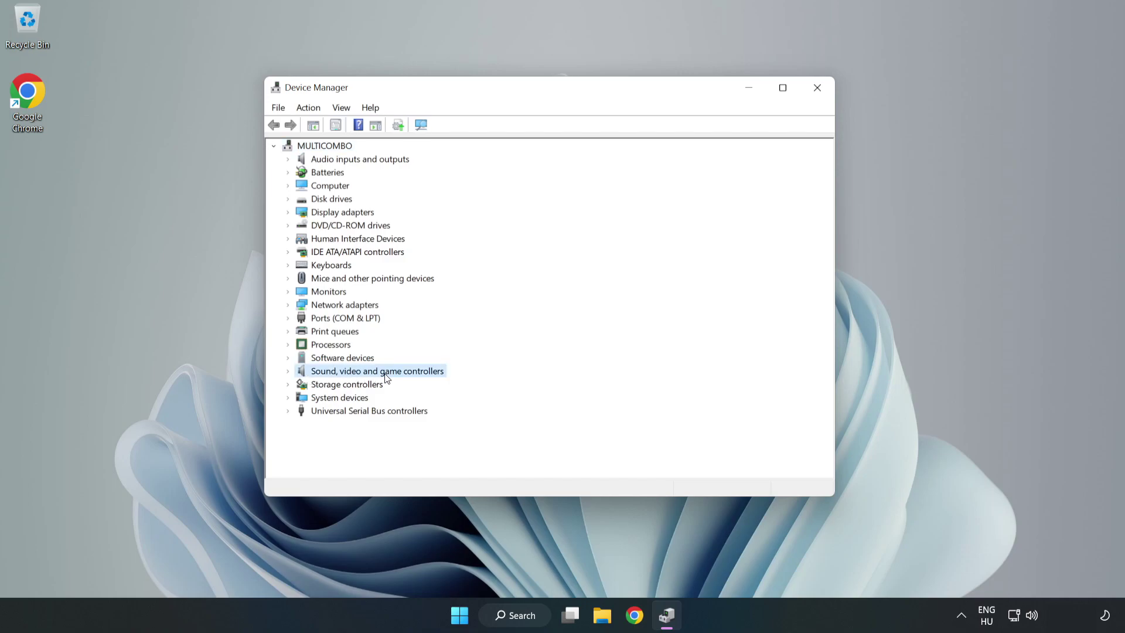
pyautogui.click(287, 372)
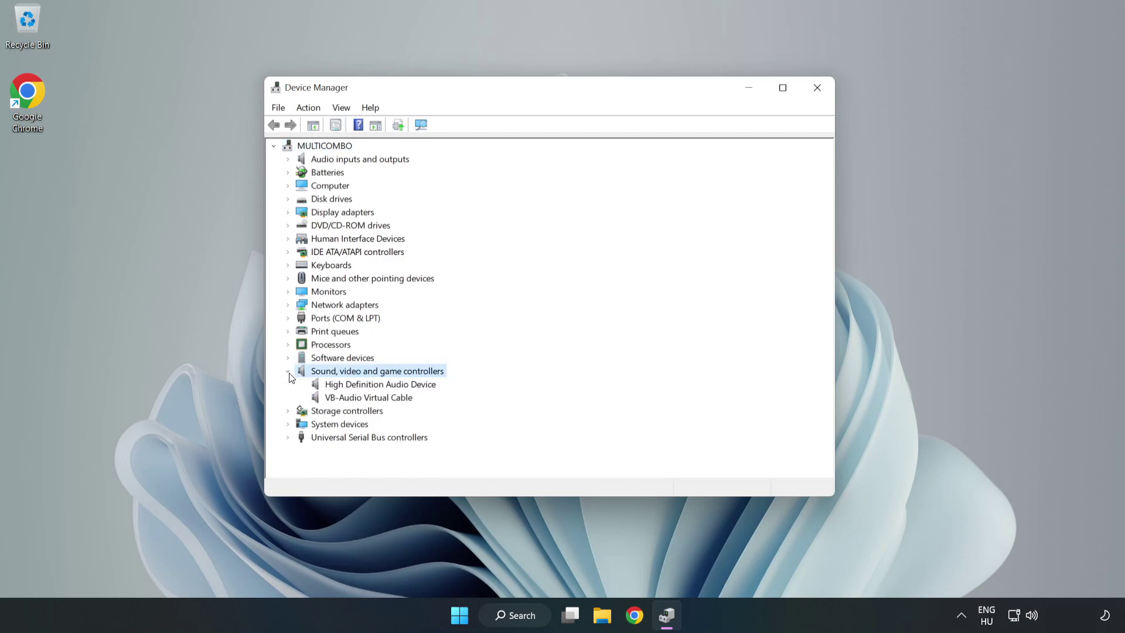
pyautogui.click(351, 385)
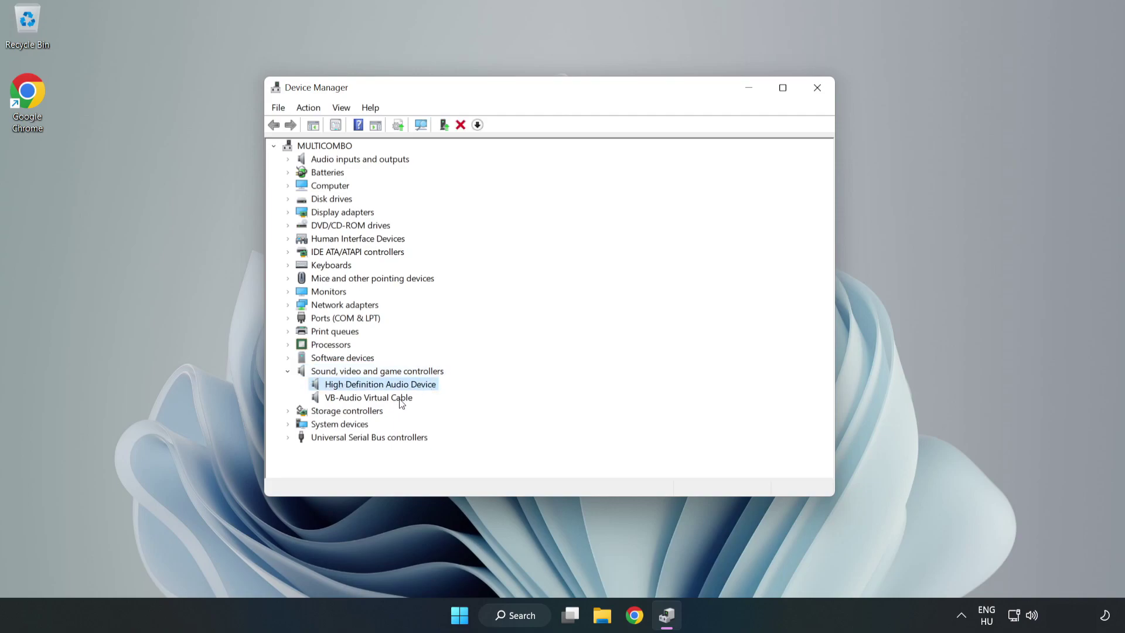
pyautogui.rightClick(415, 385)
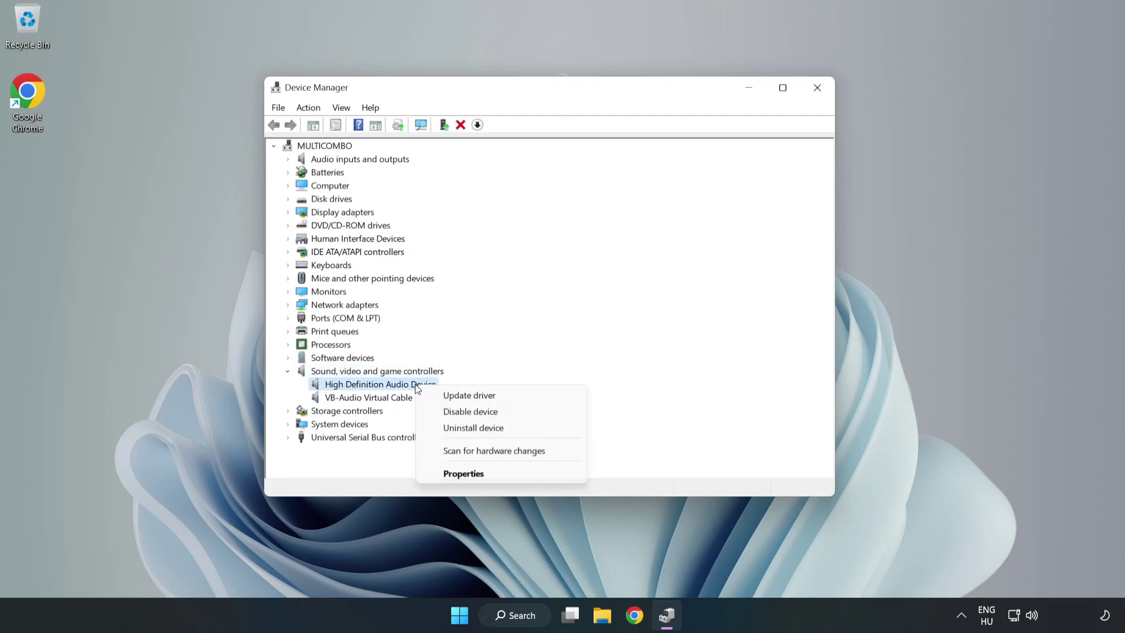
# Reinstall the audio driver by picking High Definition Audio Device from the computer's compatible drivers, accepting the warning
pyautogui.click(511, 397)
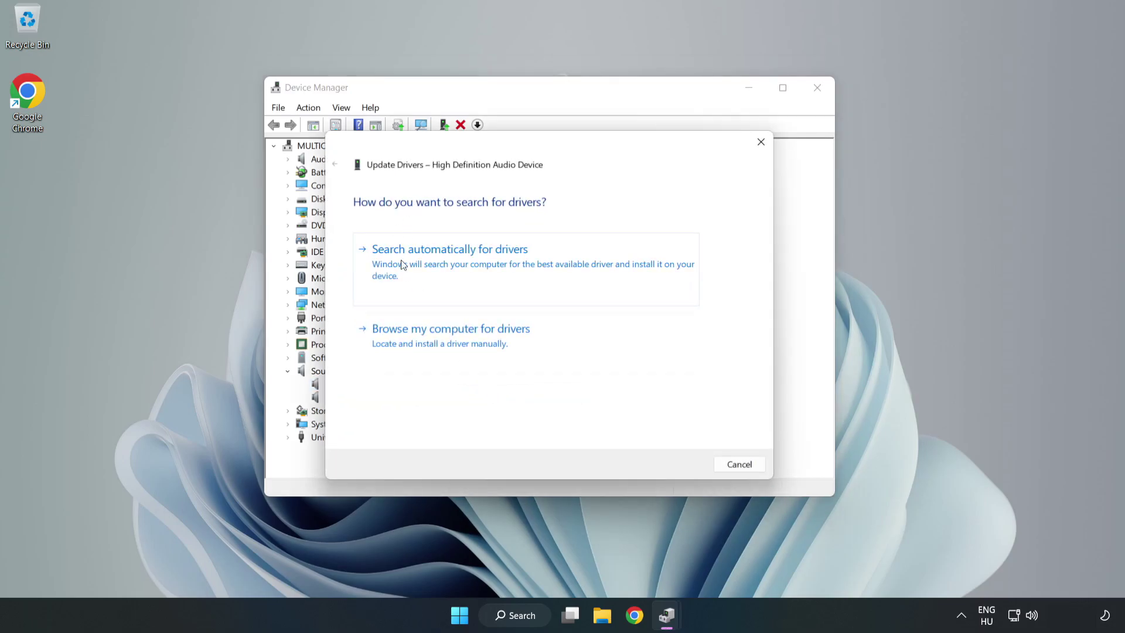
pyautogui.click(492, 344)
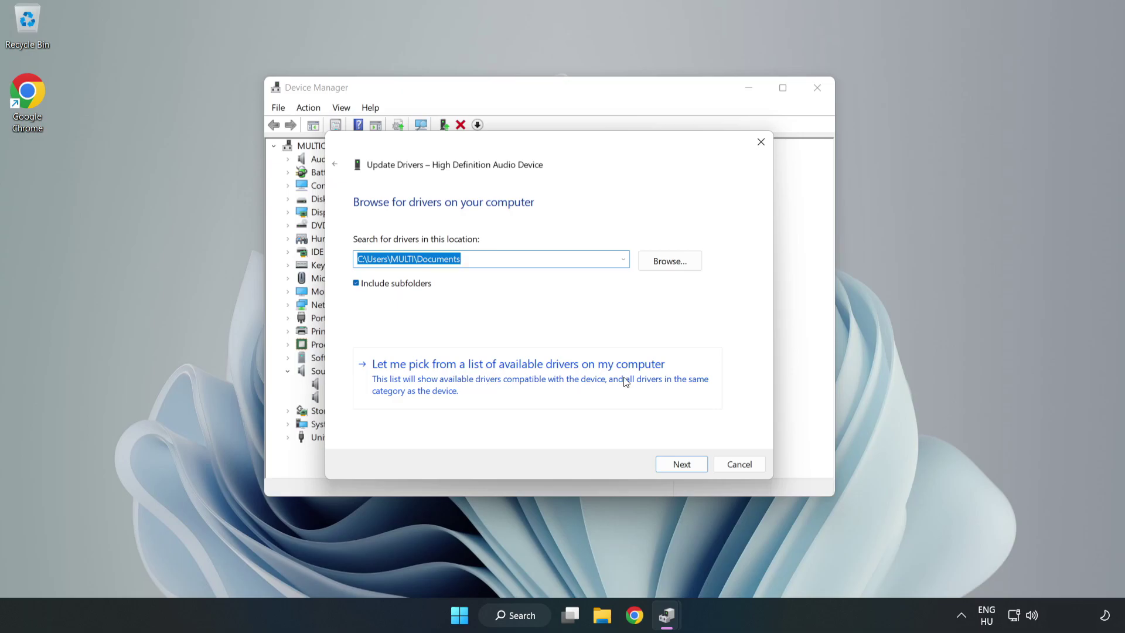
pyautogui.click(586, 386)
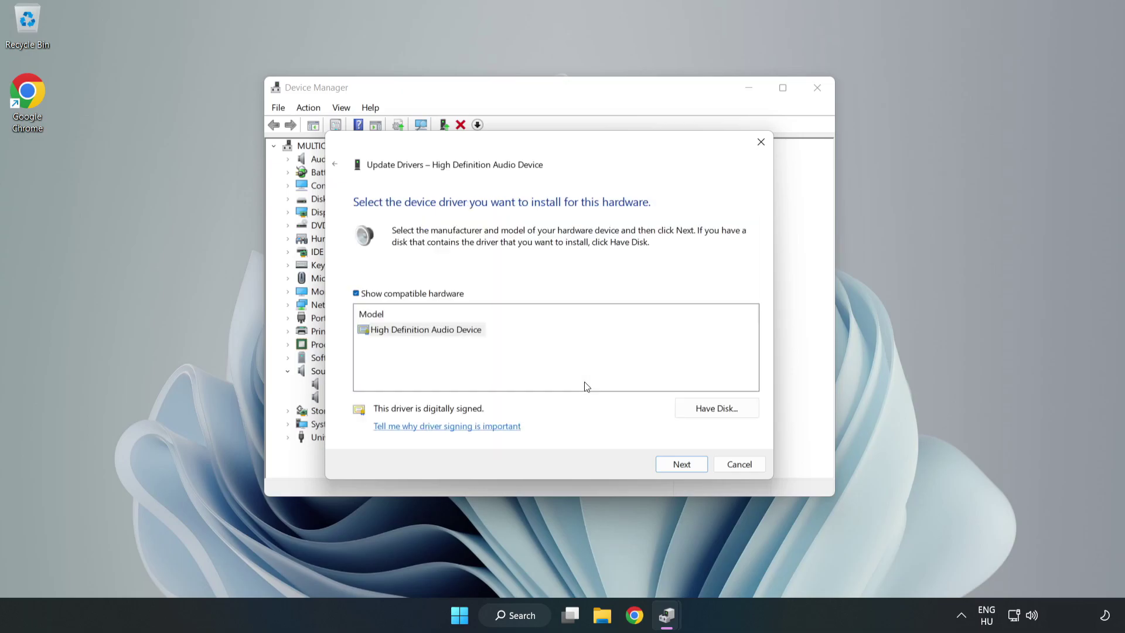
pyautogui.click(376, 333)
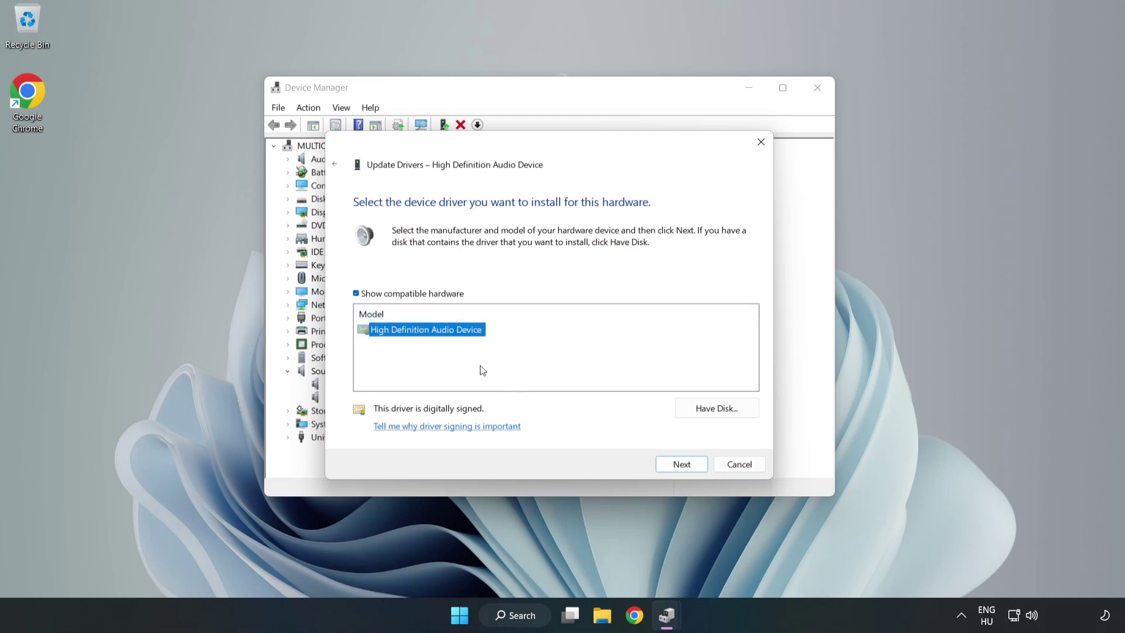
pyautogui.click(683, 466)
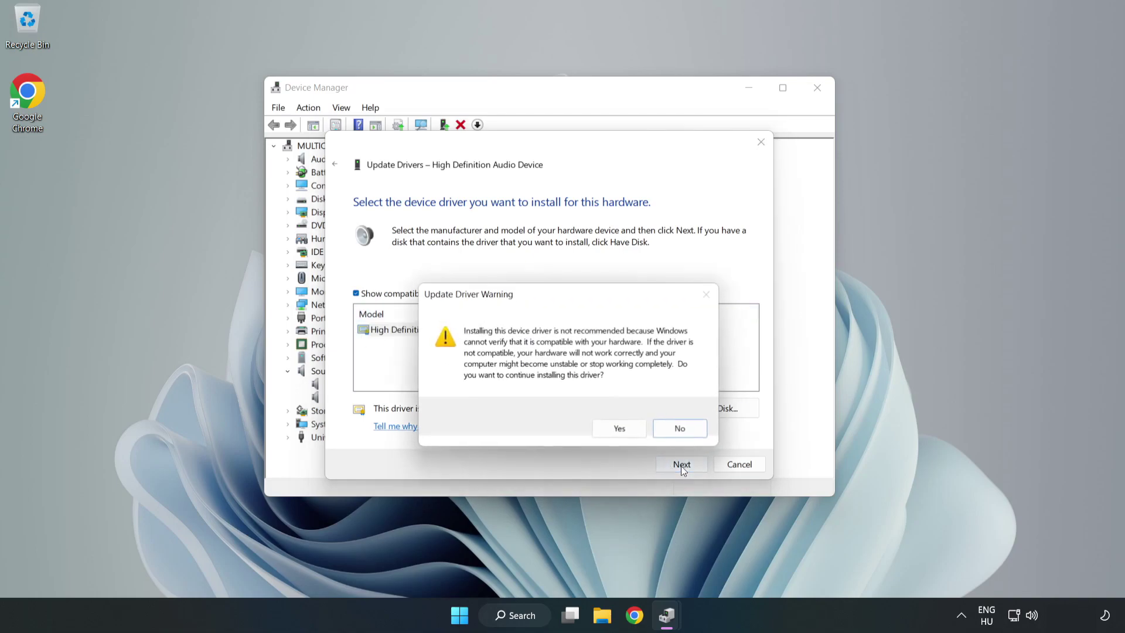
pyautogui.click(621, 429)
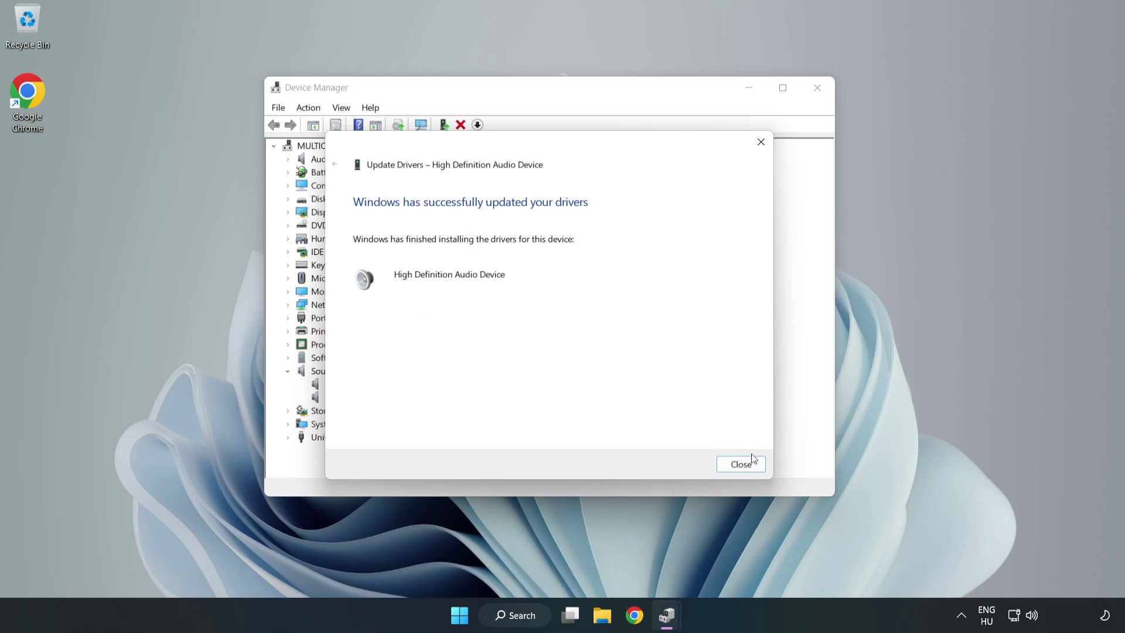
# Close the driver update wizard and Device Manager, then restart from the Start menu's power options
pyautogui.click(741, 465)
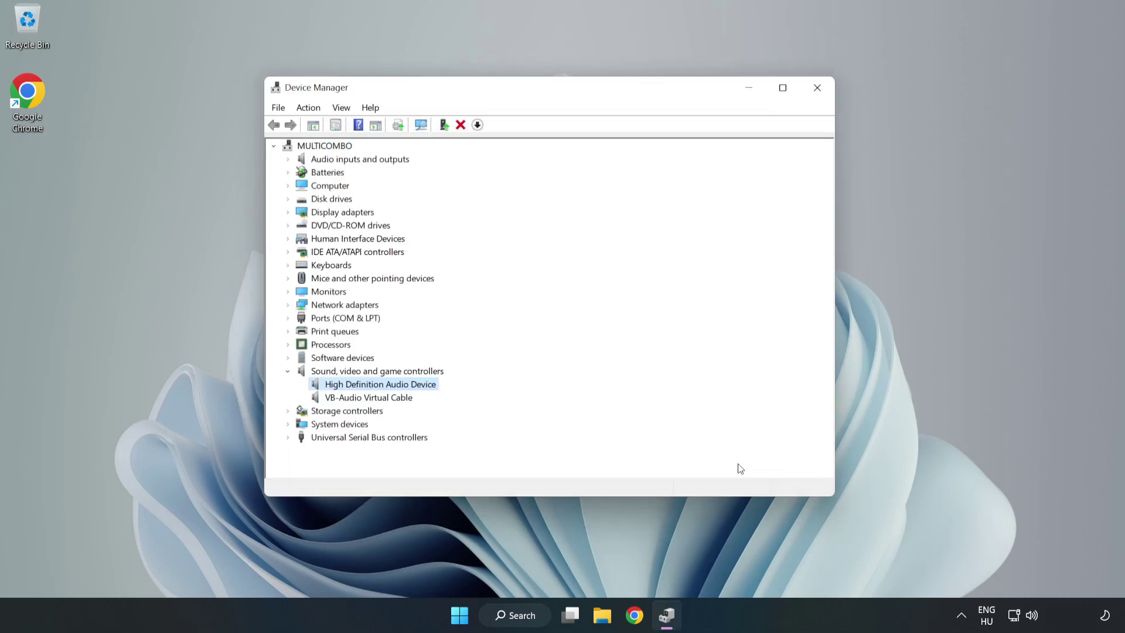
pyautogui.click(816, 88)
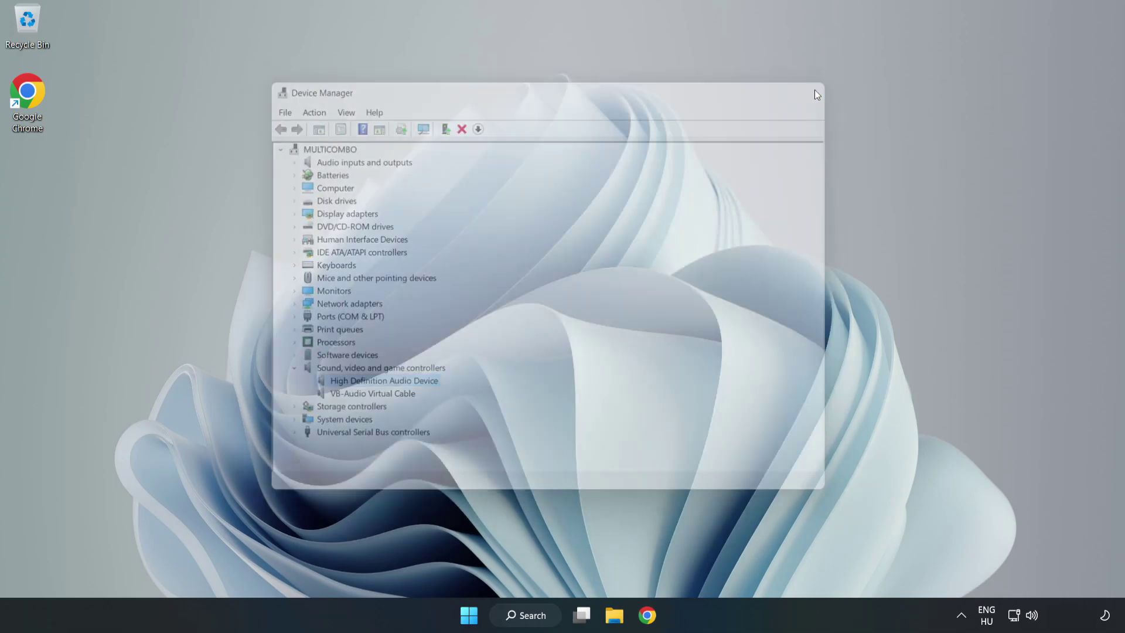
pyautogui.click(476, 614)
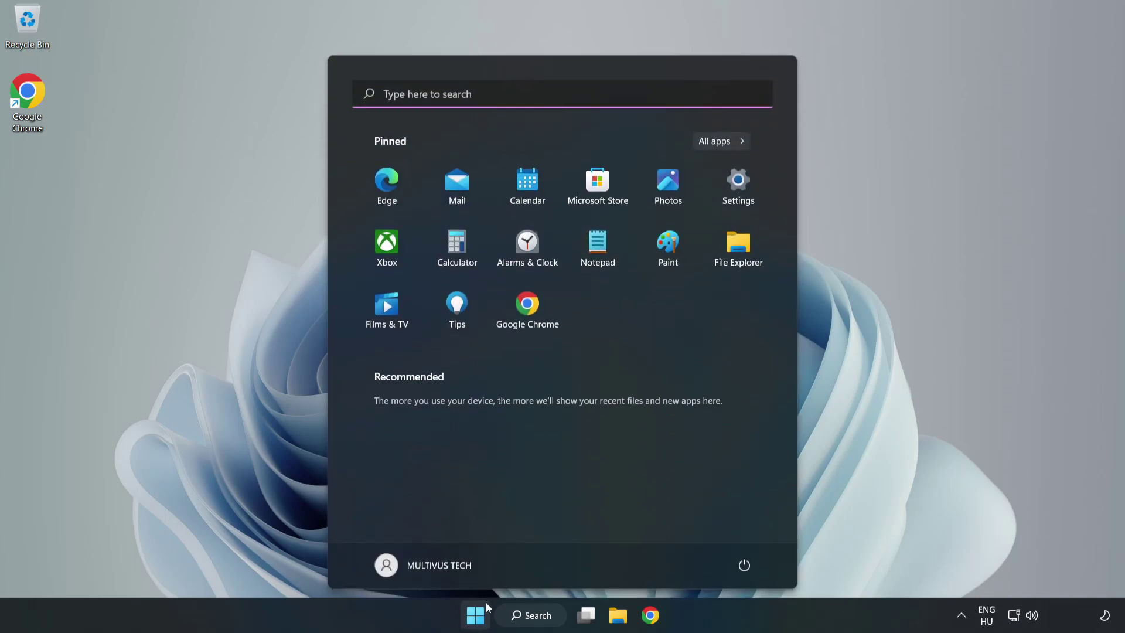
pyautogui.click(743, 564)
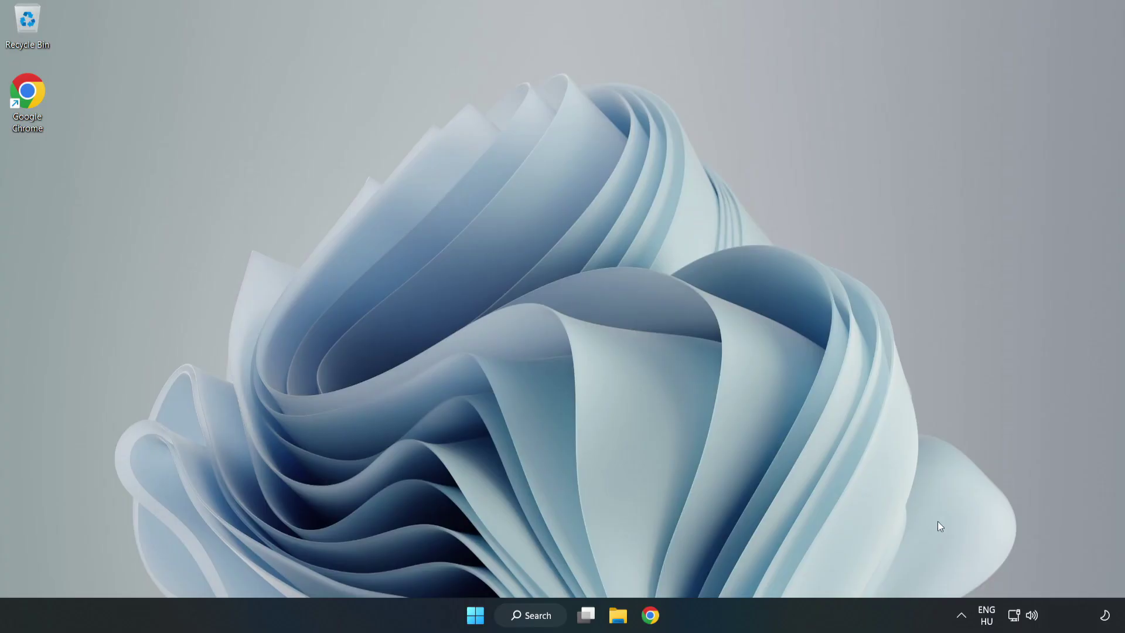
# Launch Troubleshoot sound problems from the taskbar volume icon's context menu
pyautogui.rightClick(1034, 615)
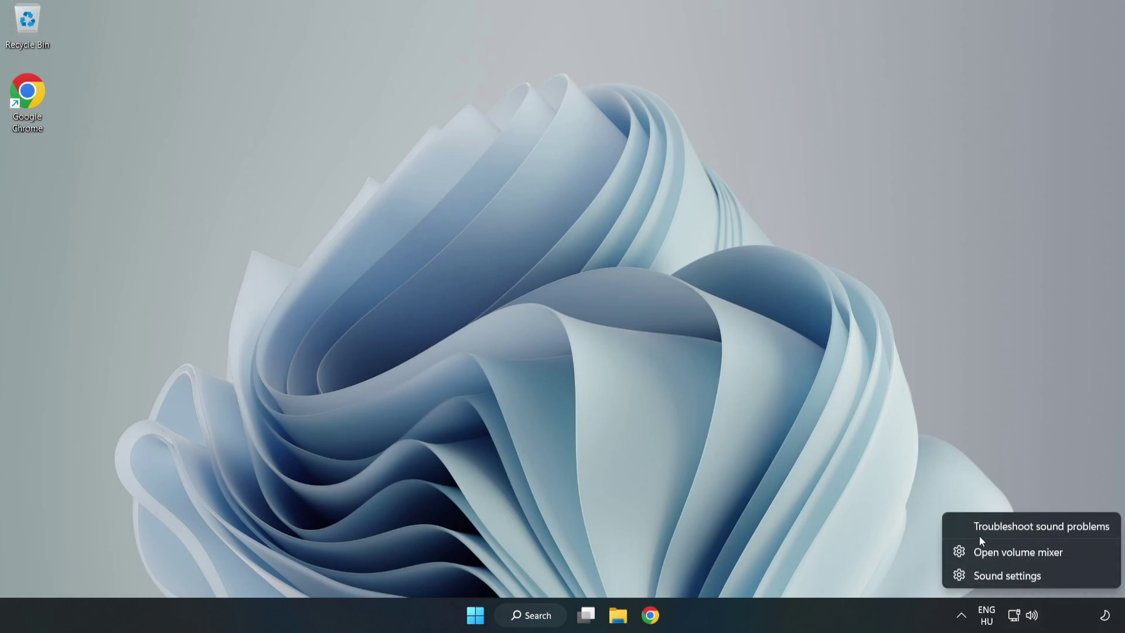
pyautogui.click(1017, 527)
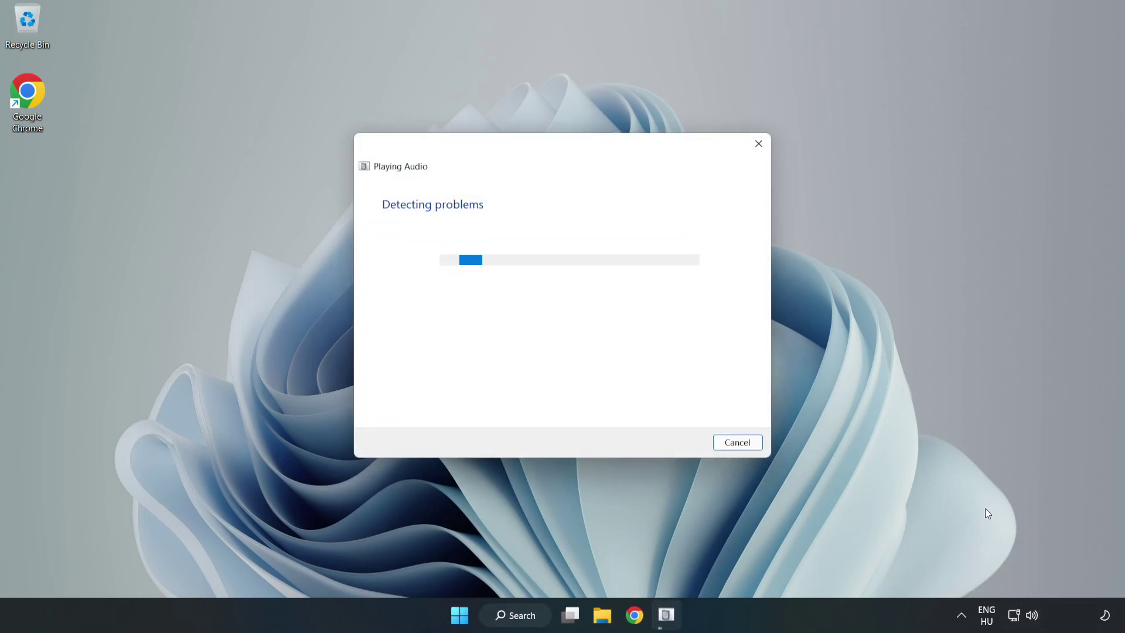